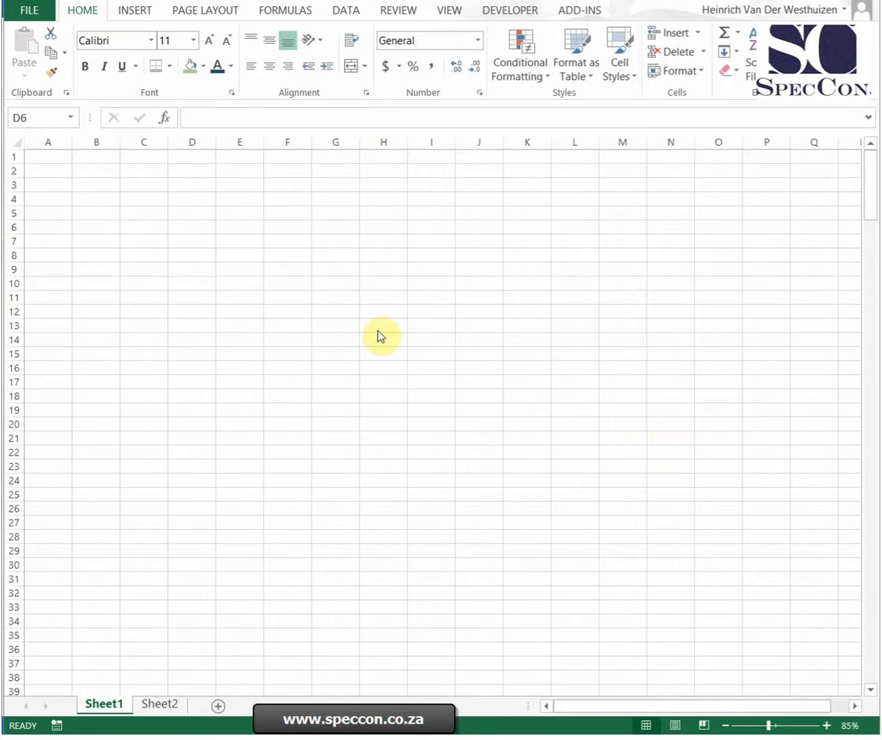
Fill cells C2:C4 with the label a and cells C5:C7 with the label b.
{"action": "left_click", "coordinate": [155, 175]}
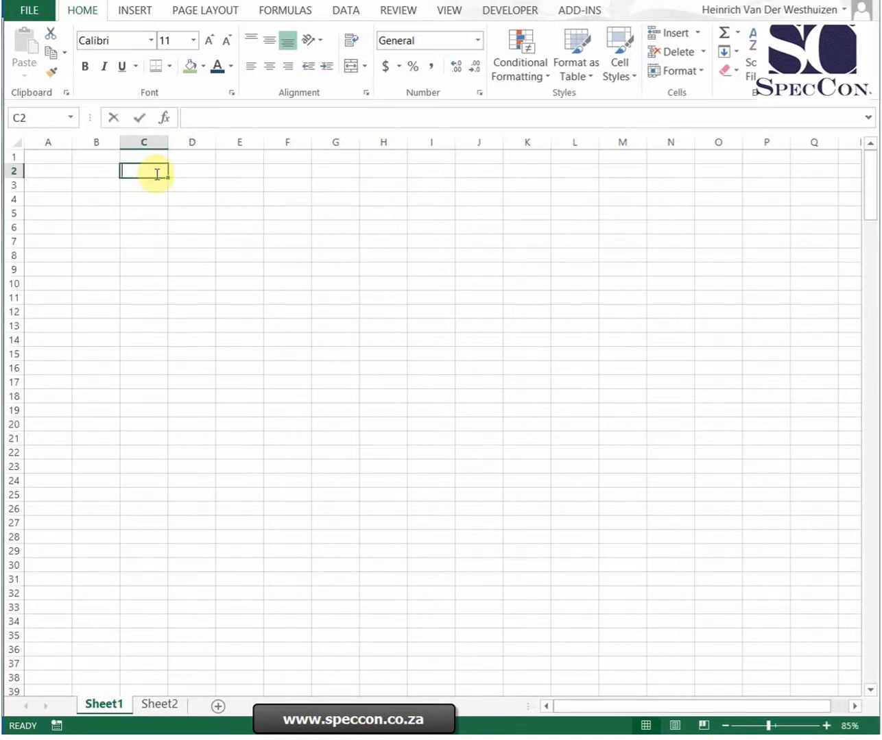
{"action": "type", "text": "a"}
{"action": "key", "text": "Return"}
{"action": "type", "text": "a"}
{"action": "key", "text": "Return"}
{"action": "type", "text": "a"}
{"action": "key", "text": "Return"}
{"action": "type", "text": "b"}
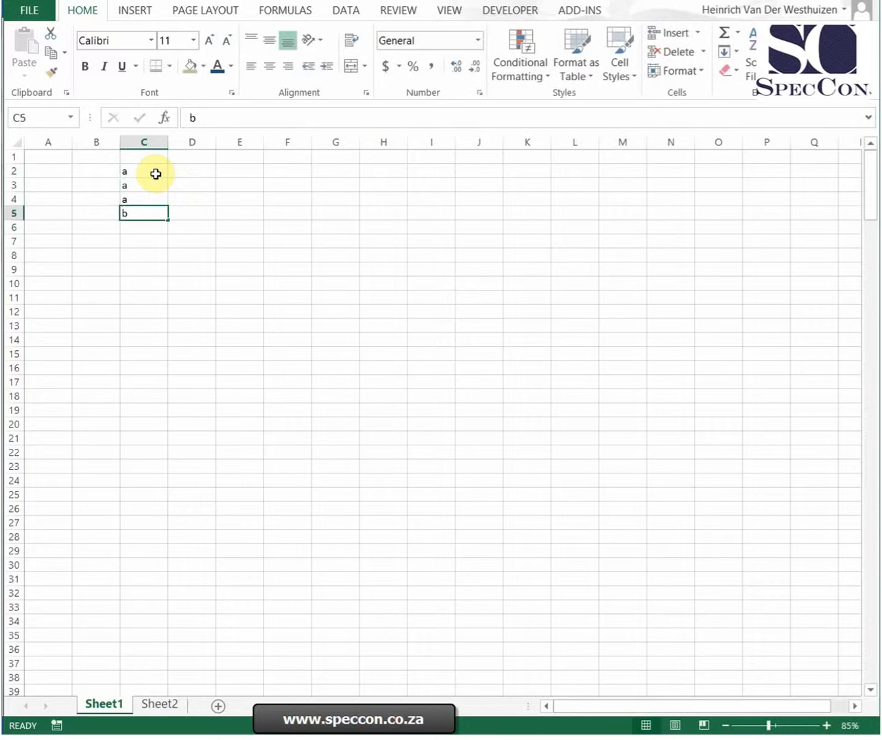
{"action": "key", "text": "Return"}
{"action": "type", "text": "b"}
{"action": "key", "text": "Return"}
{"action": "type", "text": "b"}
Enter the numbers 2, 3, 5, 56, 3, 6 and 7 down cells D2:D8.
{"action": "key", "text": "Up"}
{"action": "key", "text": "Up"}
{"action": "key", "text": "Up"}
{"action": "key", "text": "Up"}
{"action": "key", "text": "Up"}
{"action": "key", "text": "Right"}
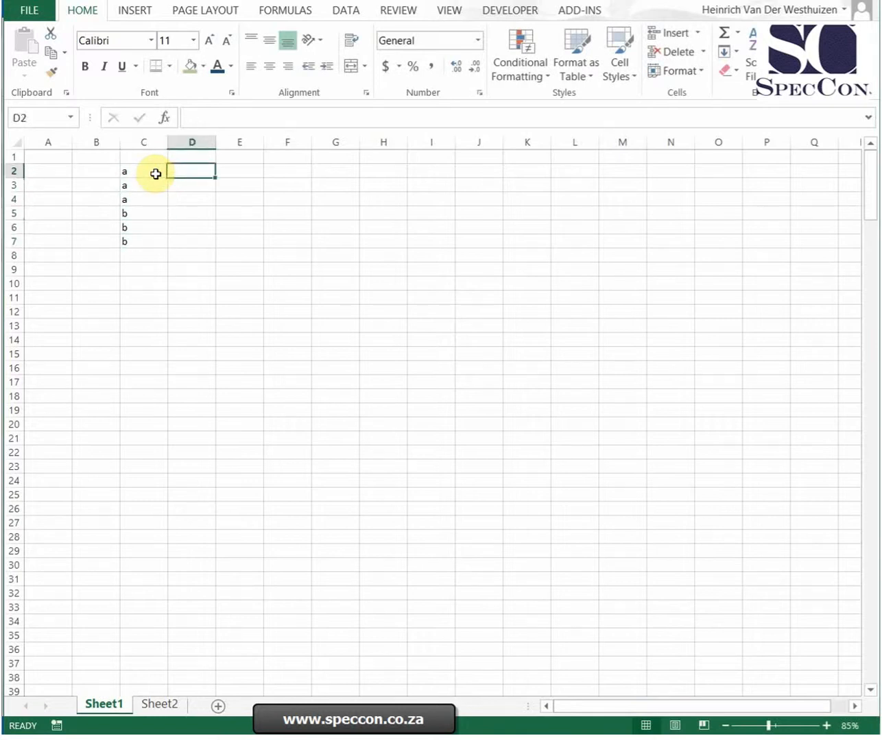
{"action": "type", "text": "2"}
{"action": "key", "text": "Return"}
{"action": "type", "text": "3"}
{"action": "key", "text": "Return"}
{"action": "type", "text": "5"}
{"action": "key", "text": "Return"}
{"action": "type", "text": "56"}
{"action": "key", "text": "Return"}
{"action": "type", "text": "3"}
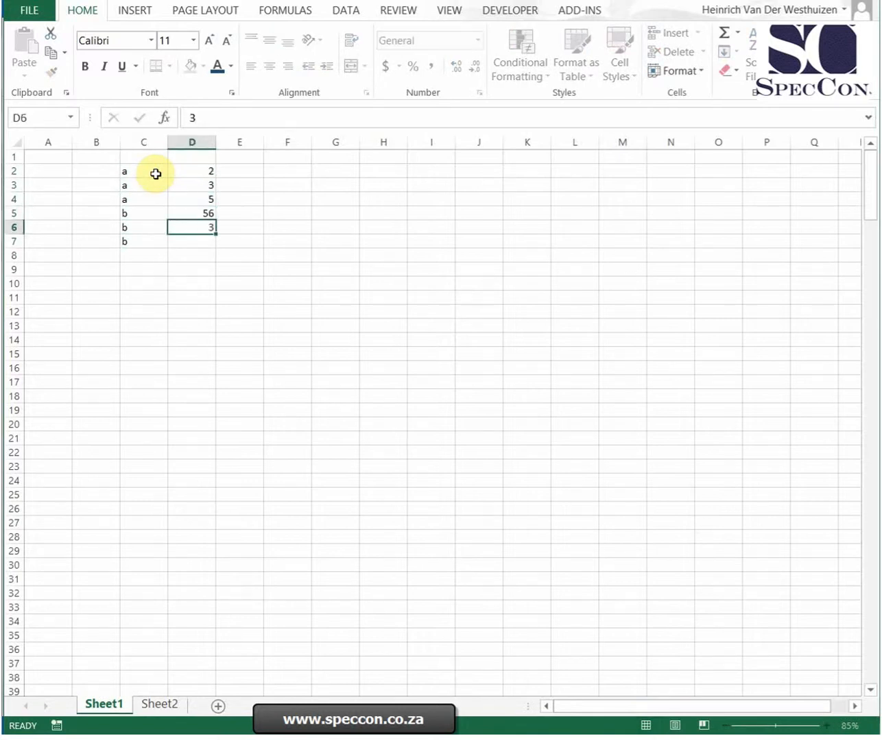
{"action": "key", "text": "Return"}
{"action": "type", "text": "6"}
{"action": "key", "text": "Return"}
{"action": "type", "text": "7"}
Add the missing label b in C8, beside the last number.
{"action": "key", "text": "Up"}
{"action": "key", "text": "Up"}
{"action": "key", "text": "Up"}
{"action": "key", "text": "Up"}
{"action": "key", "text": "Down"}
{"action": "key", "text": "Down"}
{"action": "key", "text": "Down"}
{"action": "key", "text": "Down"}
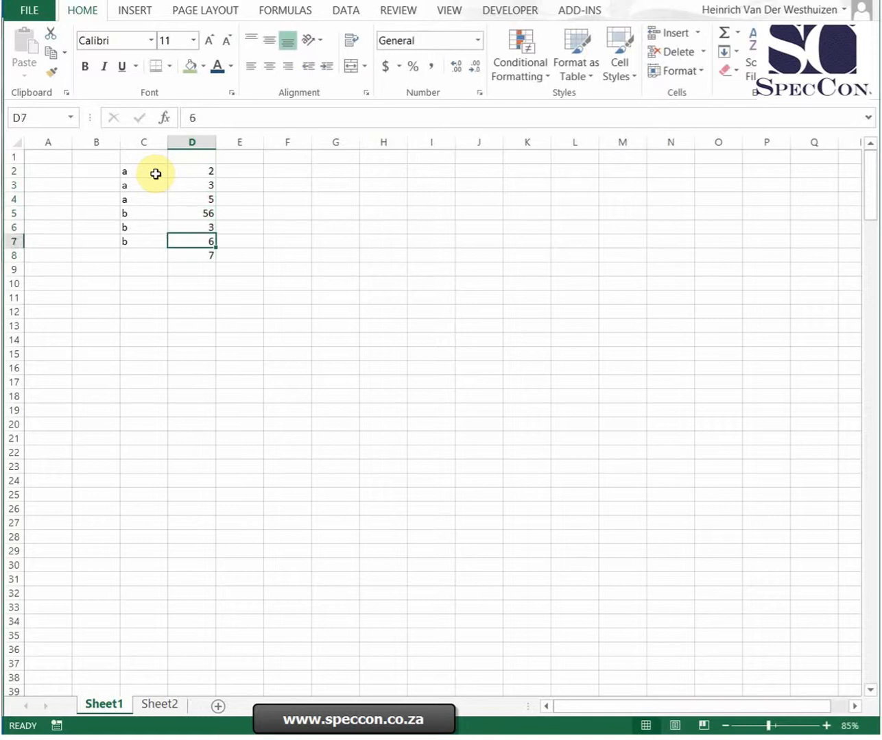
{"action": "key", "text": "Left"}
{"action": "type", "text": "b"}
{"action": "key", "text": "Tab"}
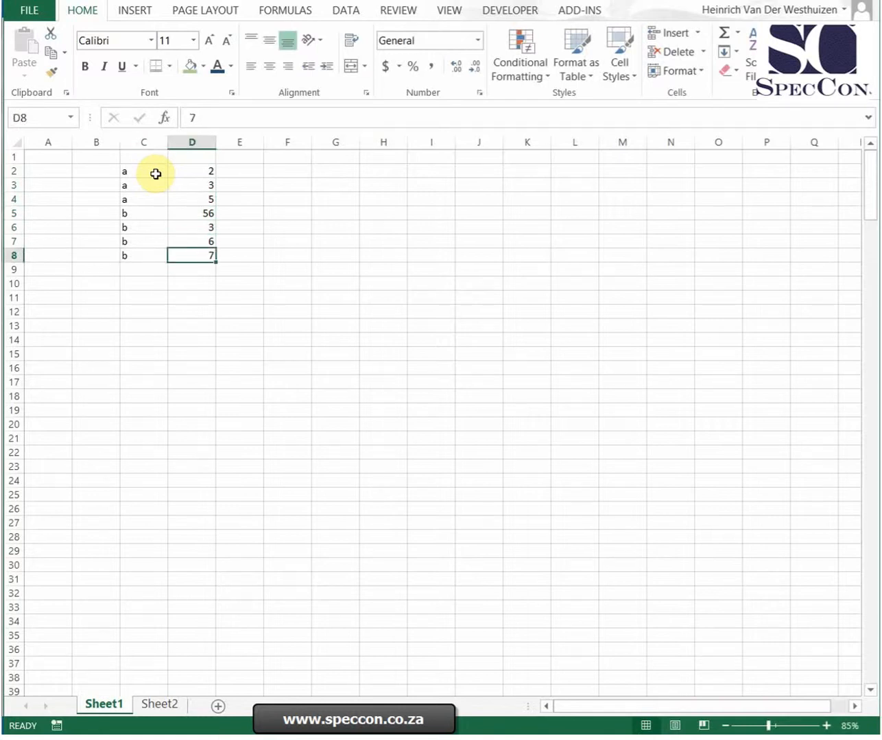
Enter the lookup labels a in H2 and b in H3.
{"action": "left_click", "coordinate": [386, 174]}
{"action": "type", "text": "a"}
{"action": "key", "text": "Return"}
{"action": "type", "text": "b"}
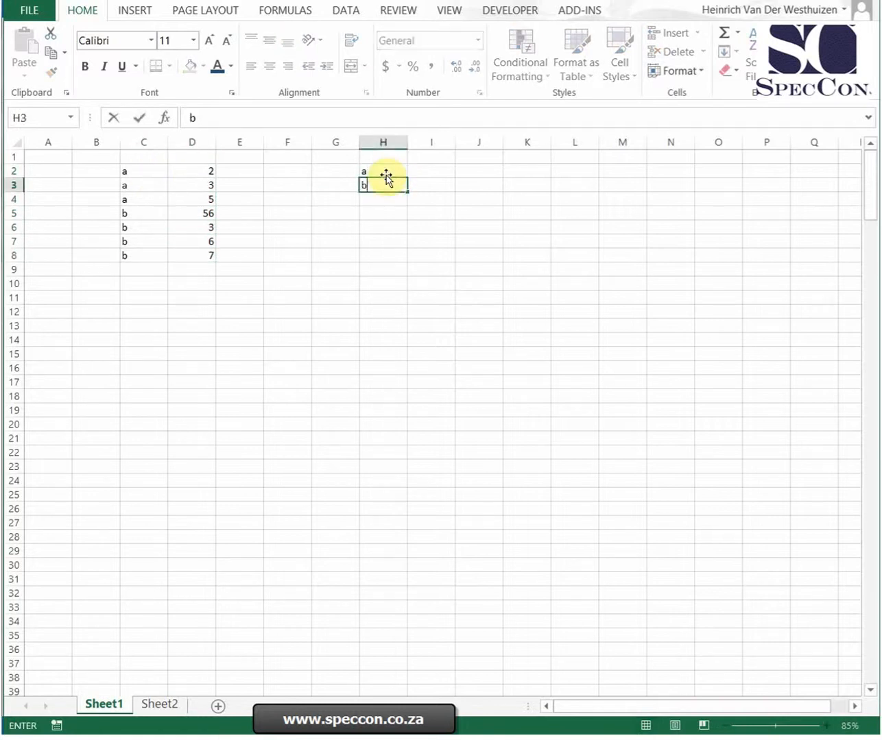
Start a SUMIFS function in I2 through its function arguments and set the sum range to the whole of column D.
{"action": "key", "text": "Up"}
{"action": "key", "text": "Right"}
{"action": "type", "text": "=sumi"}
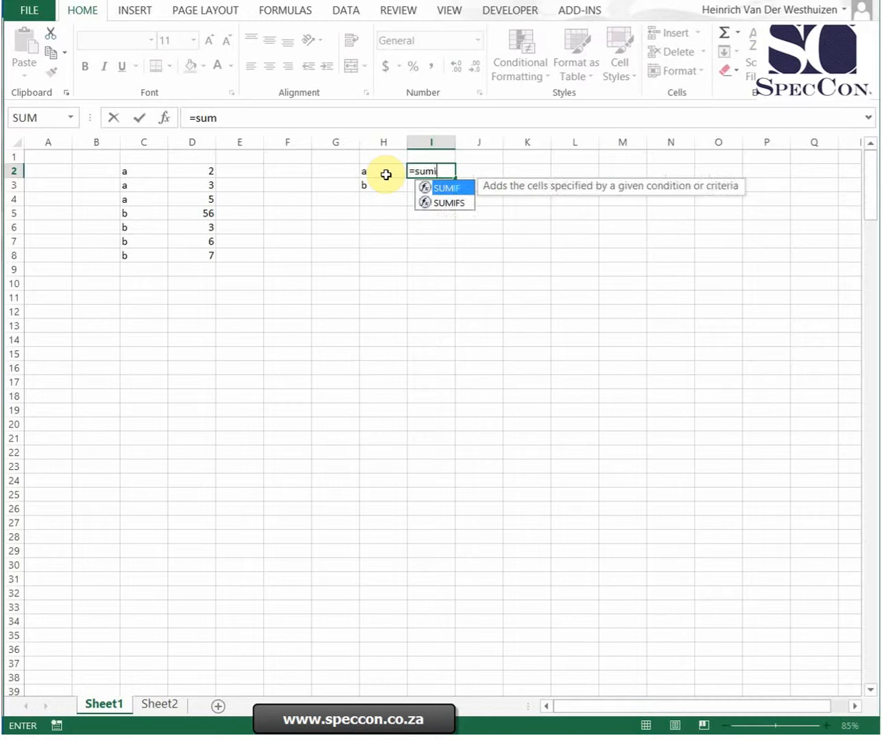
{"action": "type", "text": "fs("}
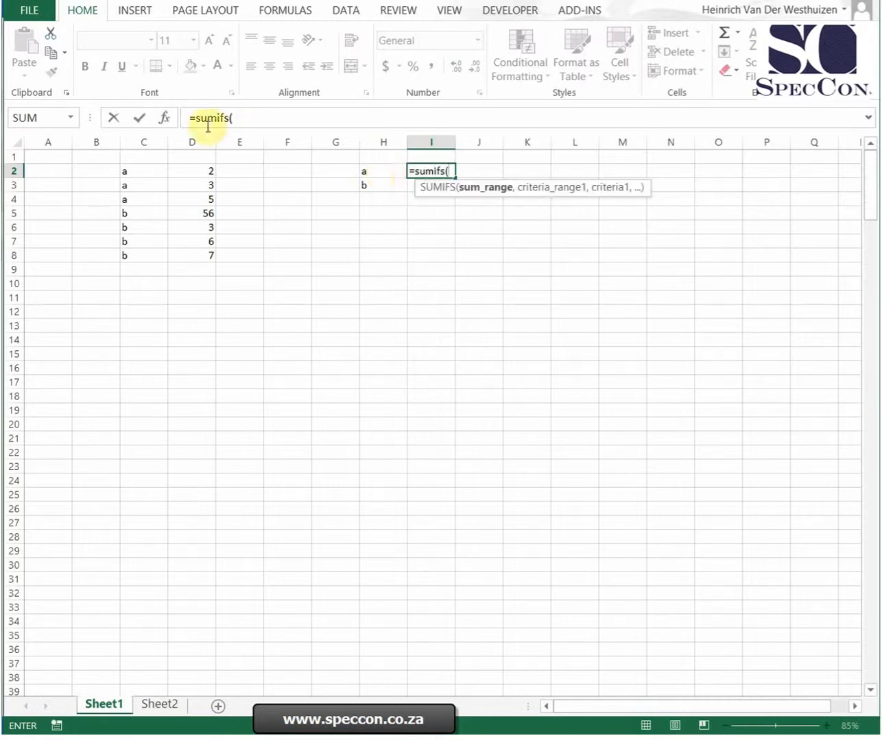
{"action": "left_click", "coordinate": [165, 118]}
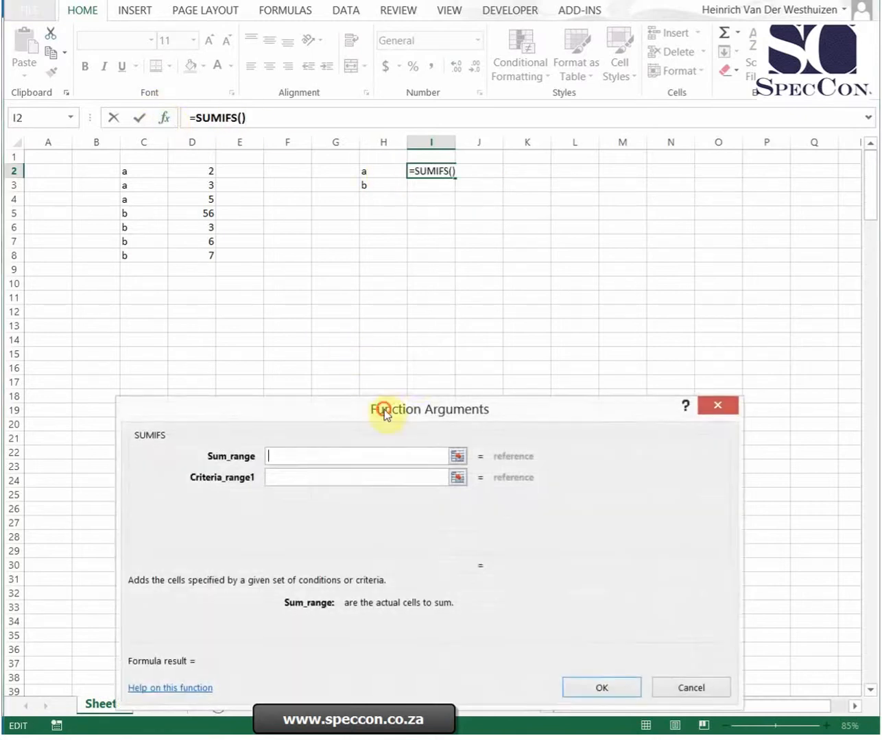
{"action": "left_click_drag", "start_coordinate": [384, 409], "coordinate": [485, 269]}
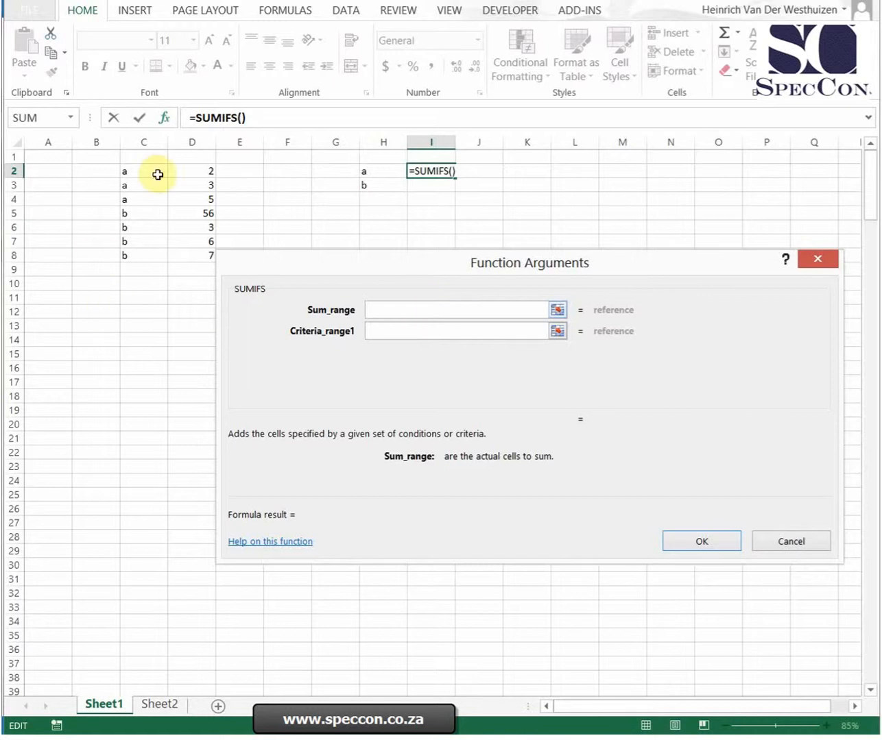
{"action": "left_click_drag", "start_coordinate": [152, 173], "coordinate": [151, 251]}
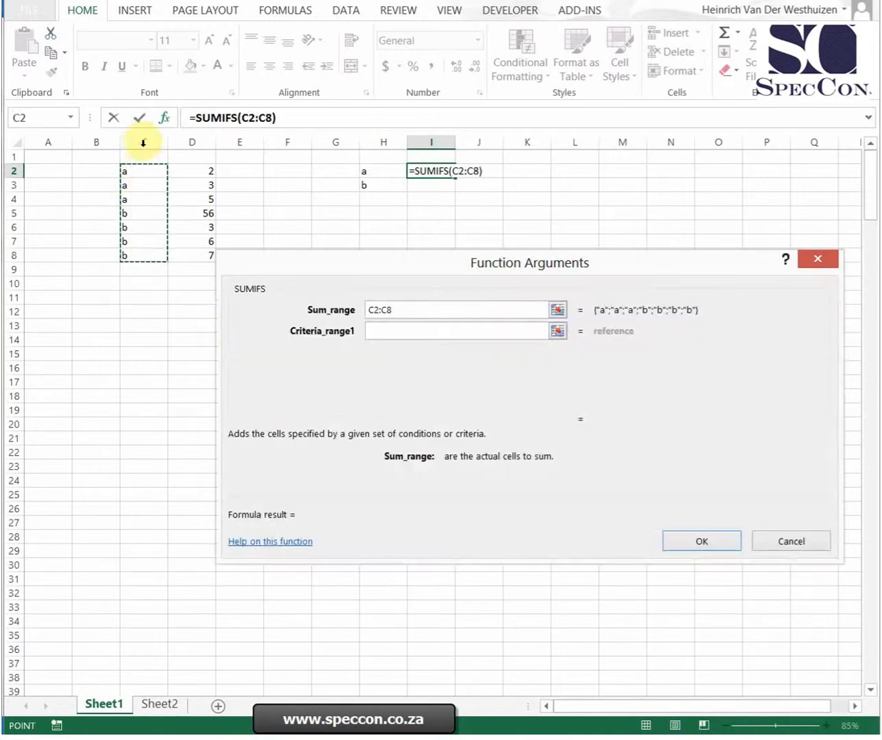
{"action": "left_click", "coordinate": [144, 142]}
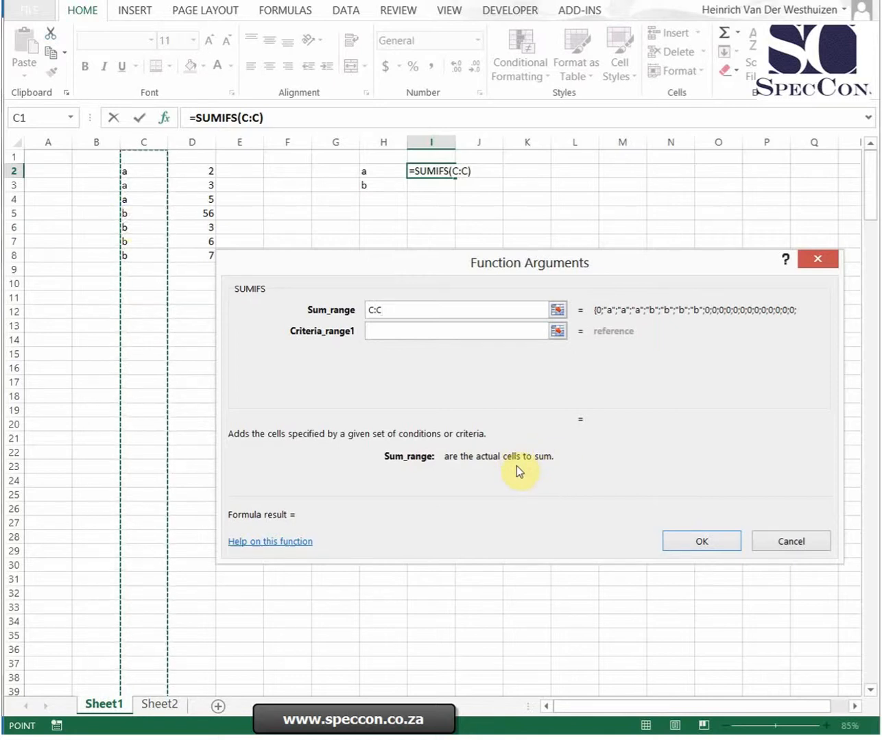
{"action": "left_click", "coordinate": [199, 140]}
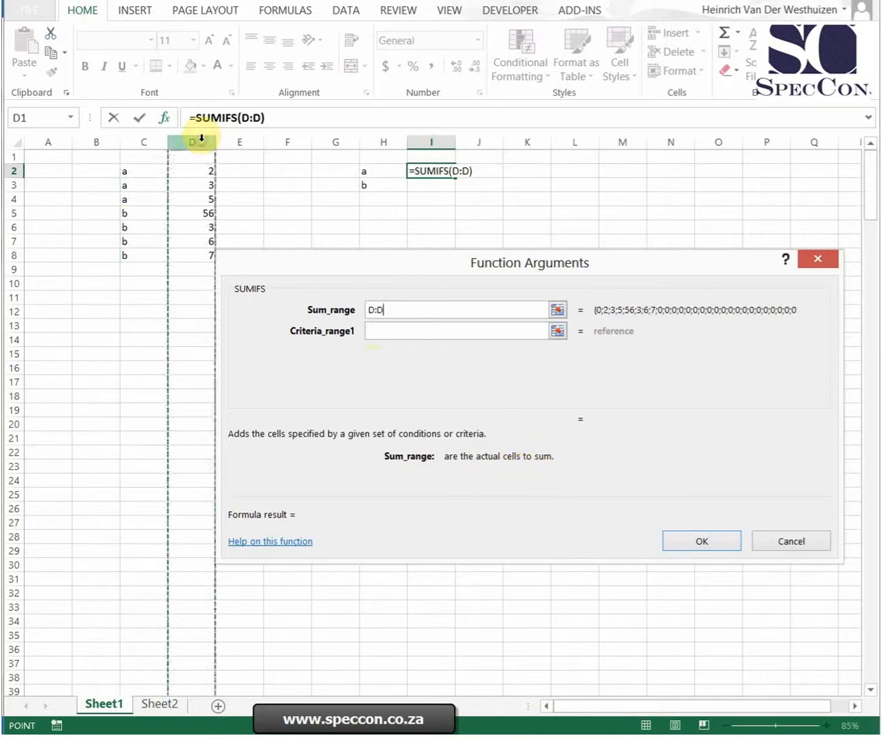
Set the first criteria range of the SUMIFS function to the whole of column C.
{"action": "left_click", "coordinate": [440, 332]}
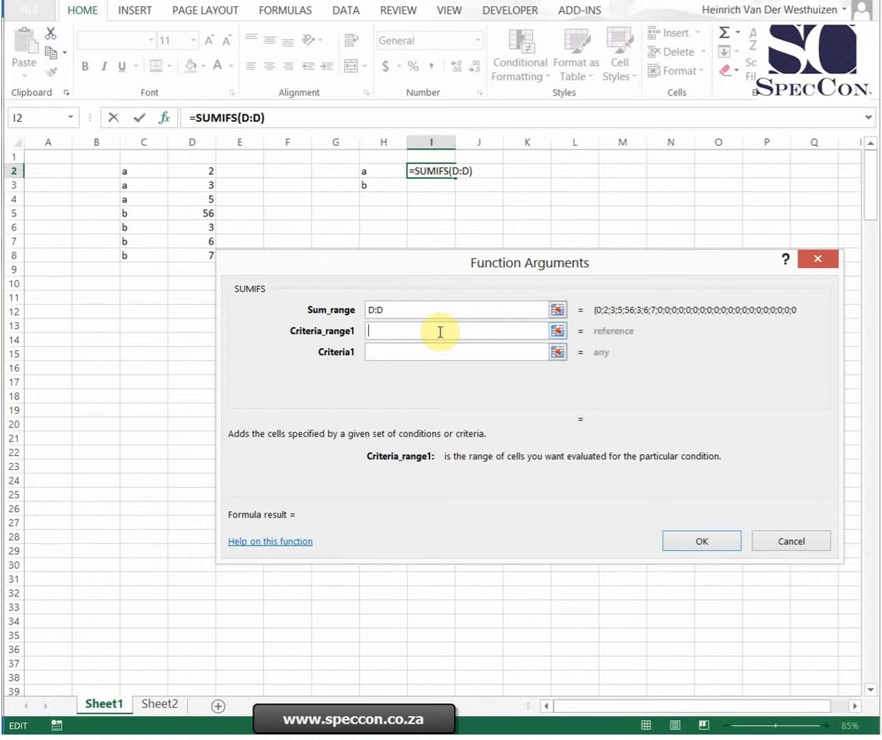
{"action": "left_click", "coordinate": [140, 142]}
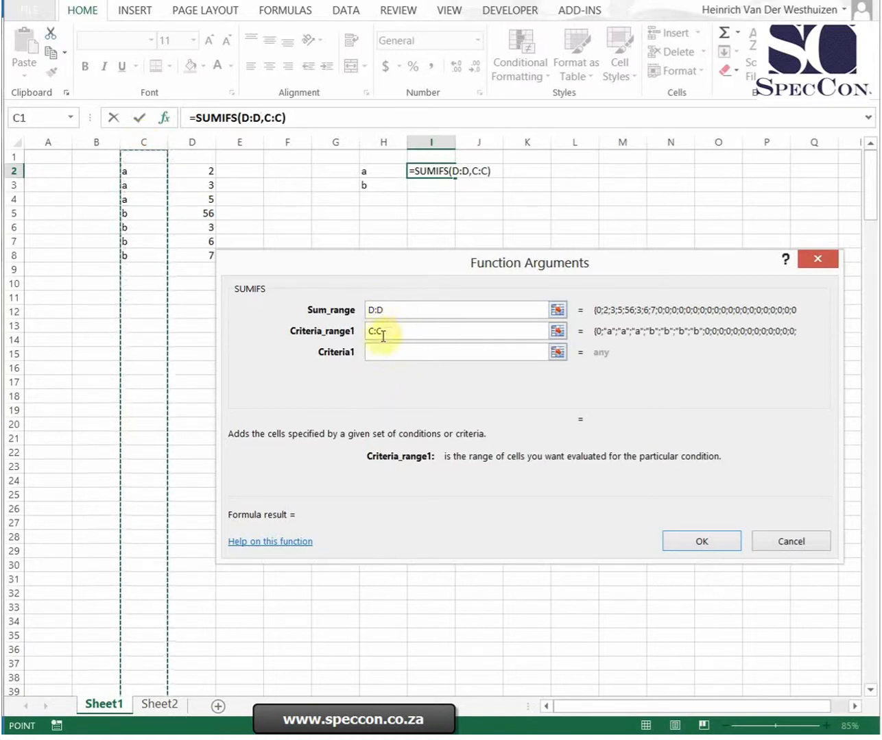
{"action": "left_click_drag", "start_coordinate": [139, 173], "coordinate": [141, 256]}
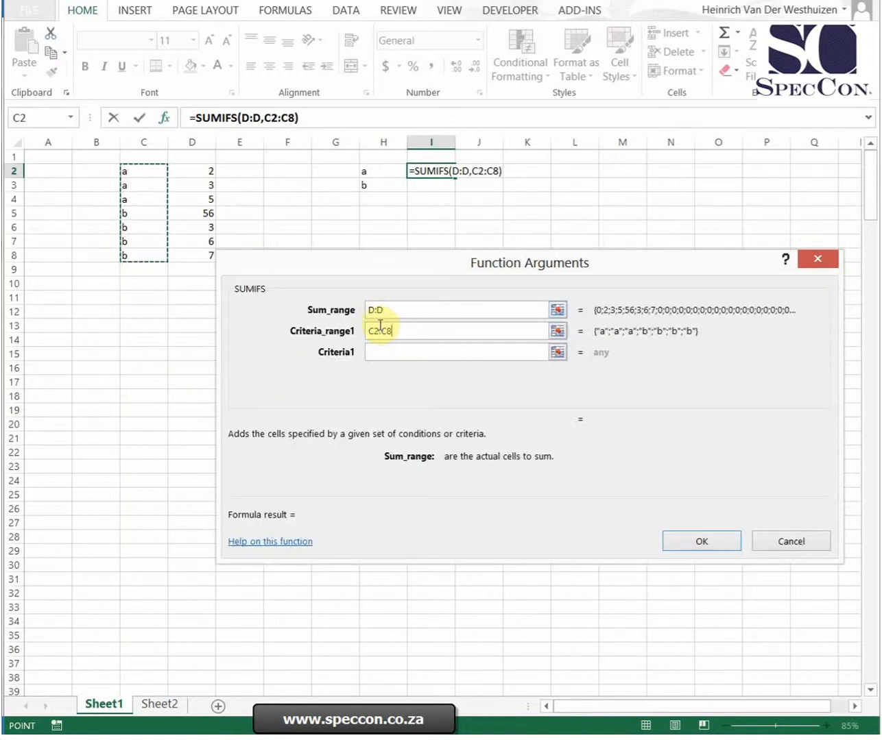
{"action": "left_click", "coordinate": [151, 141]}
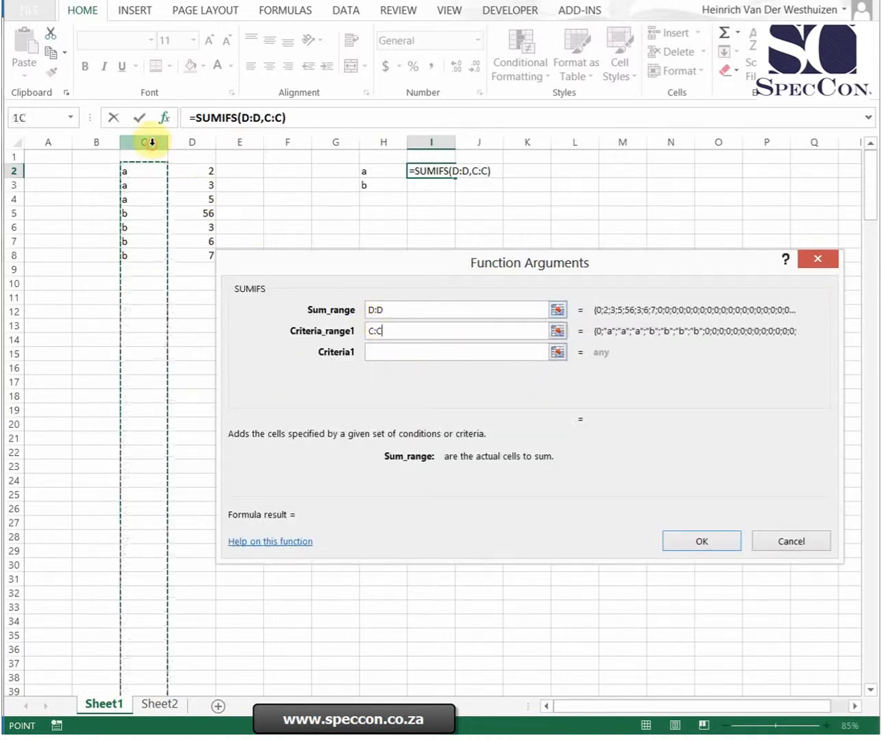
Use cell H2 as the only criterion and complete the SUMIFS formula in I2.
{"action": "left_click", "coordinate": [386, 354]}
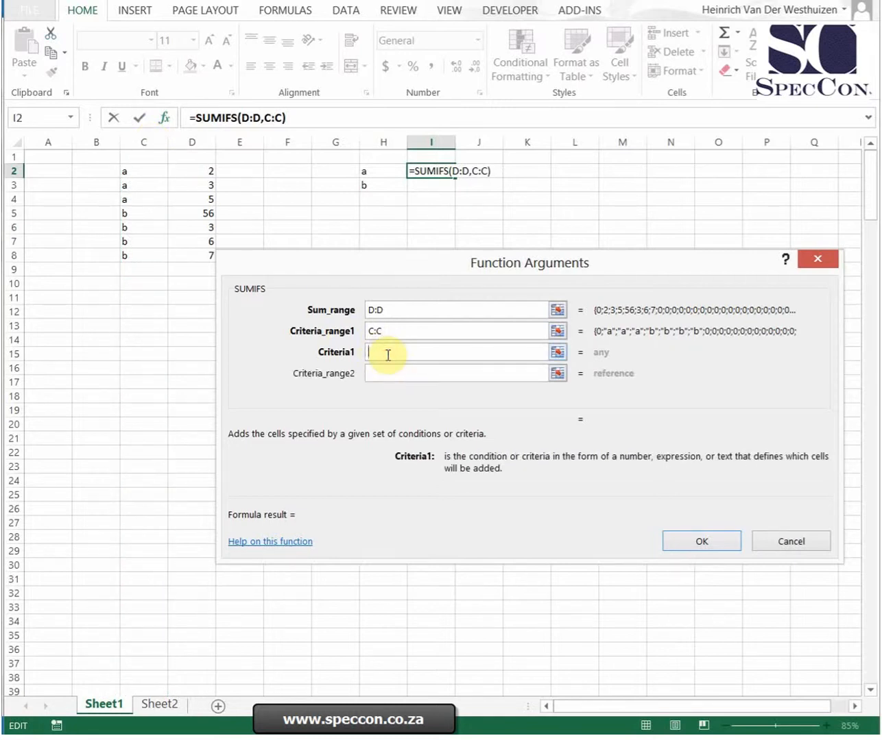
{"action": "left_click", "coordinate": [380, 171]}
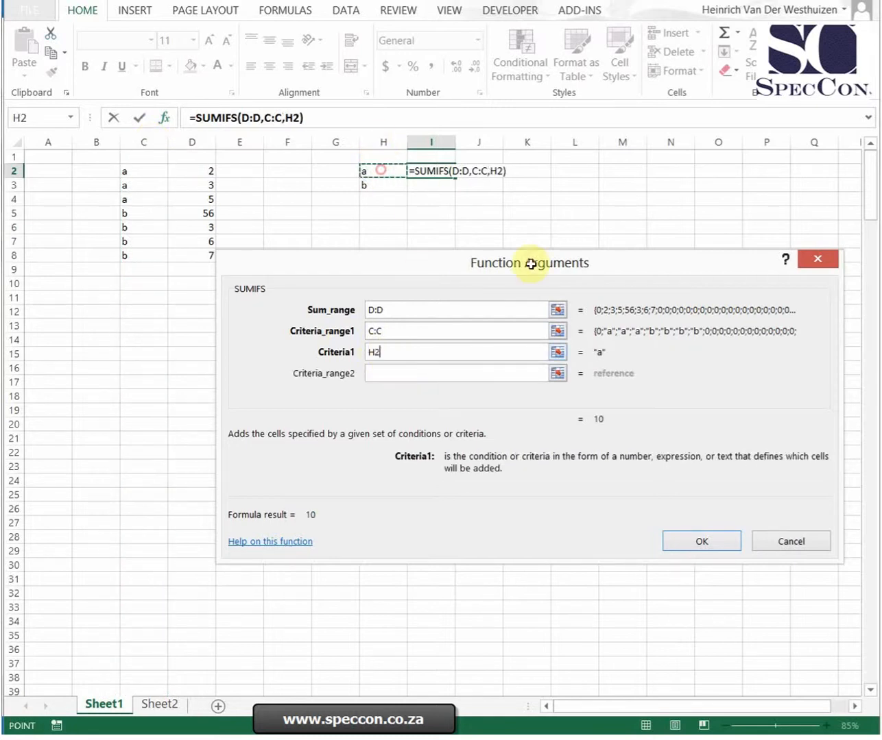
{"action": "left_click", "coordinate": [388, 373]}
{"action": "left_click", "coordinate": [384, 393]}
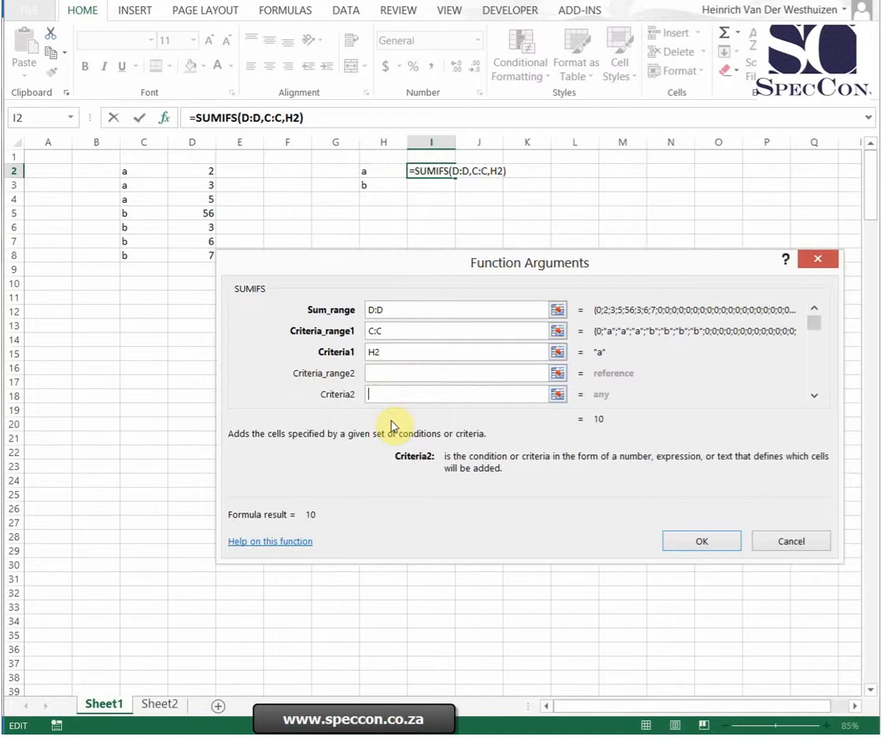
{"action": "left_click", "coordinate": [399, 353]}
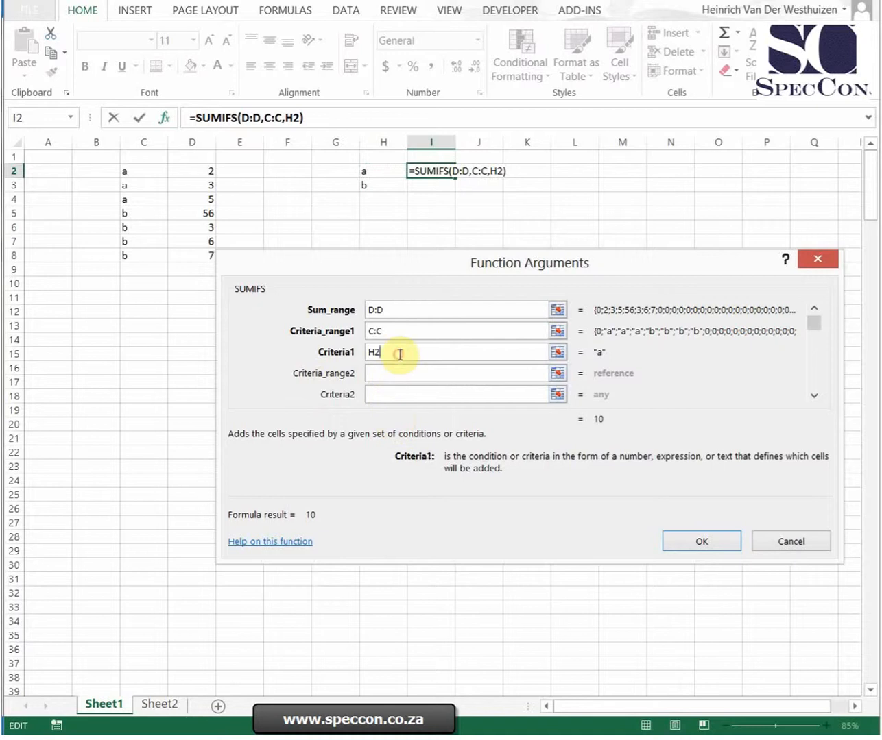
{"action": "left_click", "coordinate": [708, 541]}
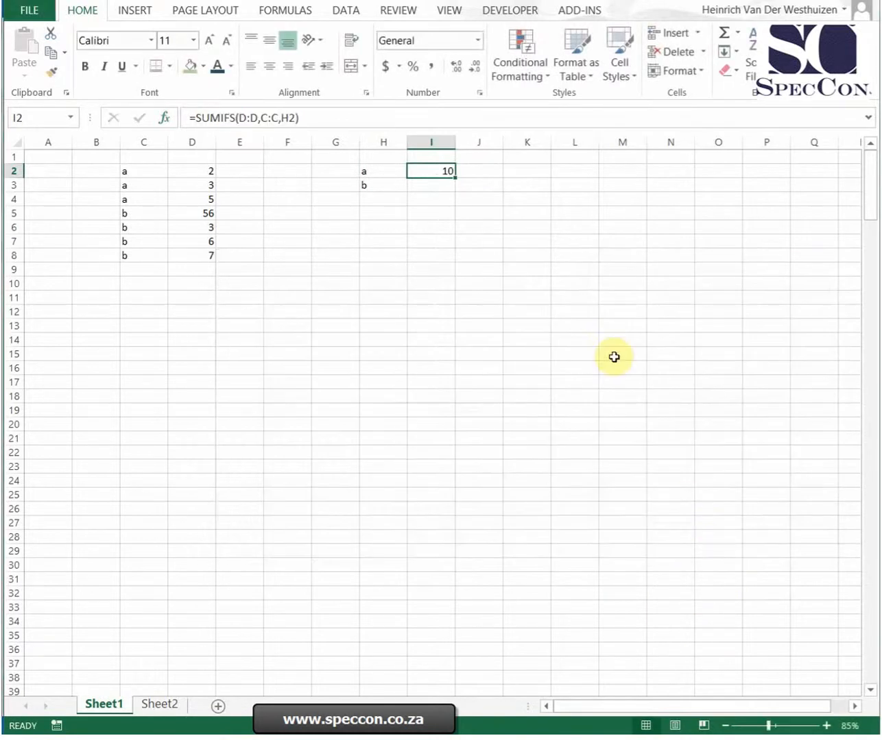
Copy the SUMIFS formula from I2 into I3 so it sums the values for label b.
{"action": "key", "text": "ctrl+c"}
{"action": "key", "text": "Down"}
{"action": "key", "text": "ctrl+v"}
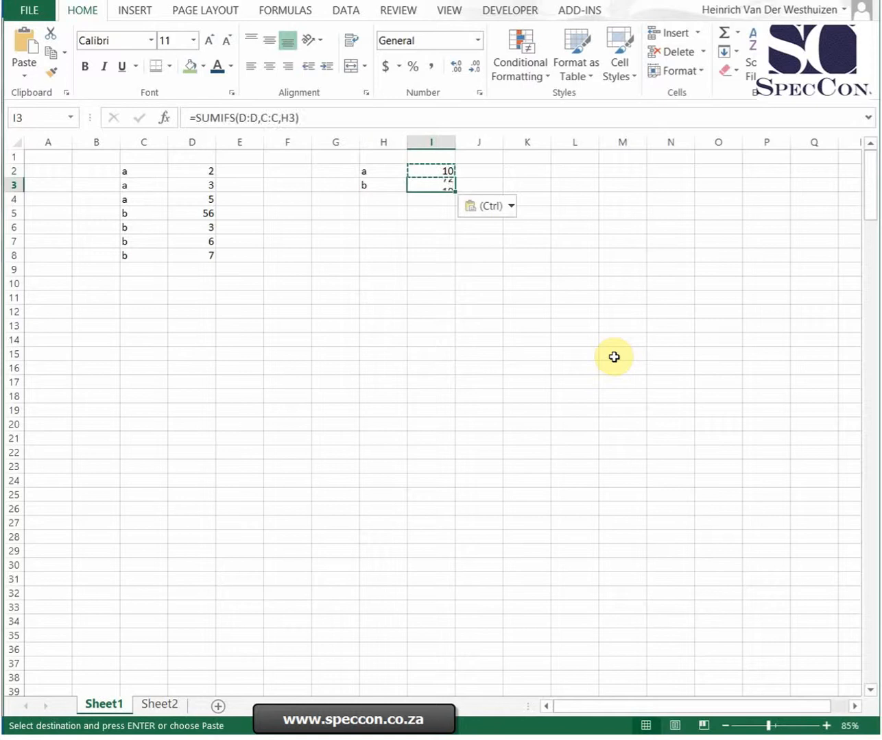
Test the SUMIFS formulas by changing D3 to 4444, D5 to 555, D6 to 666 and D7 to 777.
{"action": "left_click", "coordinate": [214, 186]}
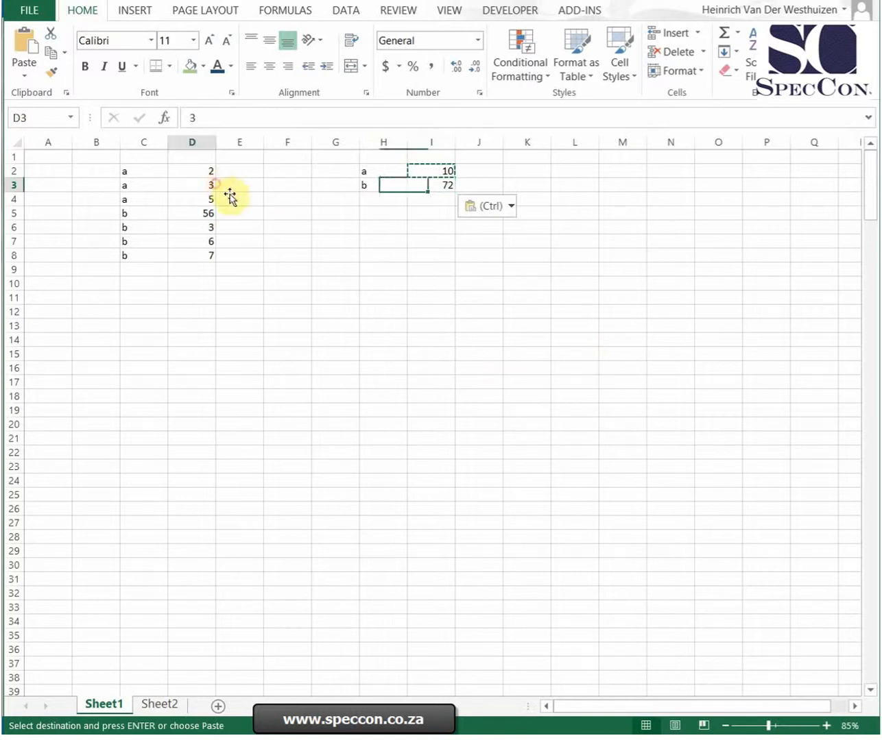
{"action": "type", "text": "4444"}
{"action": "key", "text": "Return"}
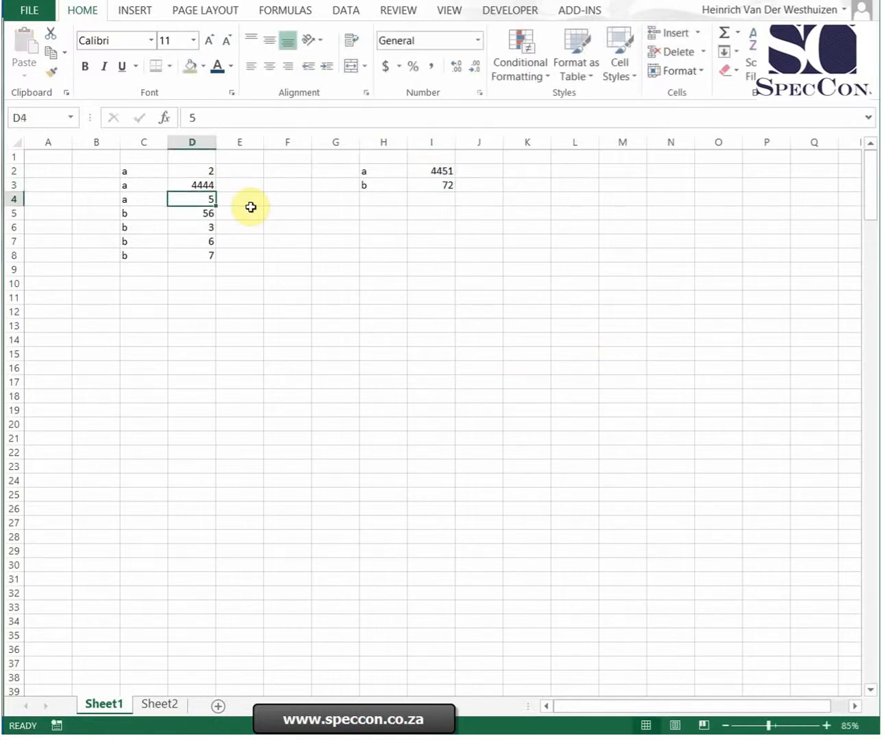
{"action": "key", "text": "Return"}
{"action": "type", "text": "555"}
{"action": "key", "text": "Return"}
{"action": "key", "text": "Return"}
{"action": "type", "text": "666"}
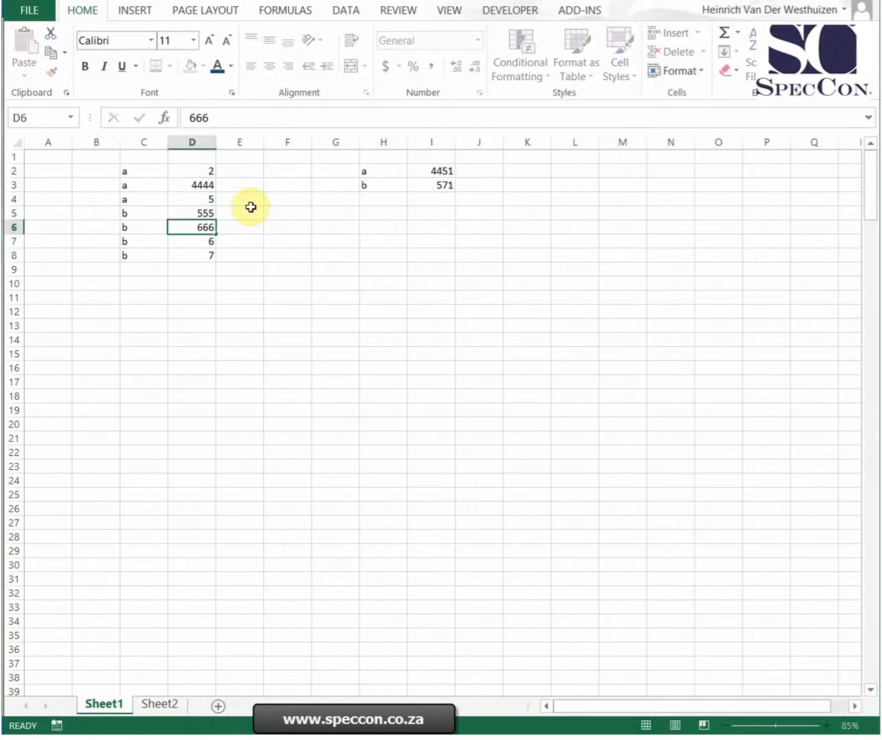
{"action": "key", "text": "Return"}
{"action": "type", "text": "777"}
{"action": "key", "text": "Return"}
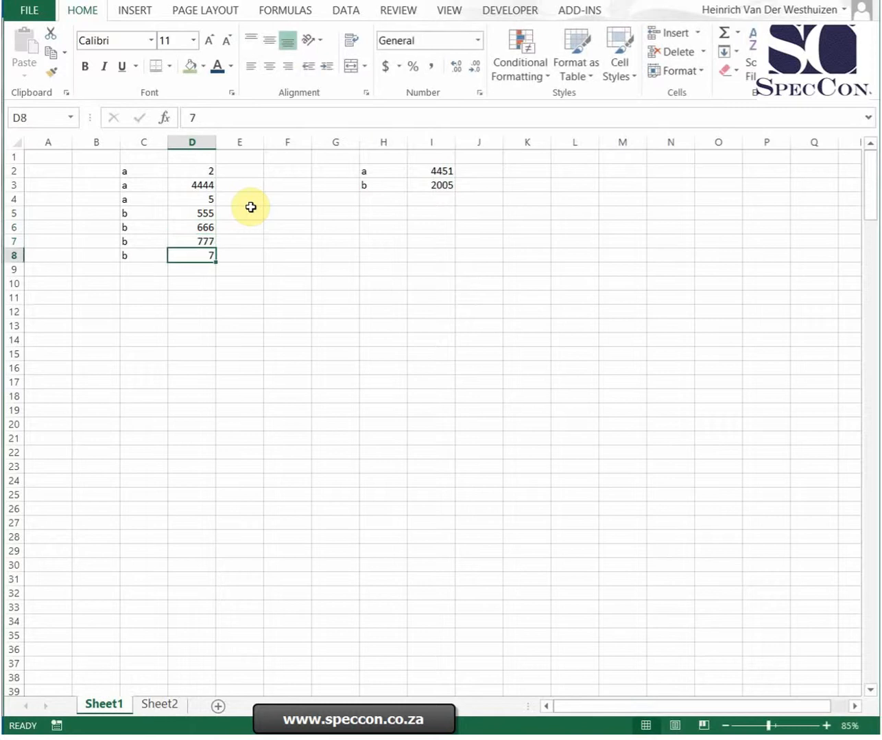
{"action": "left_click", "coordinate": [440, 197]}
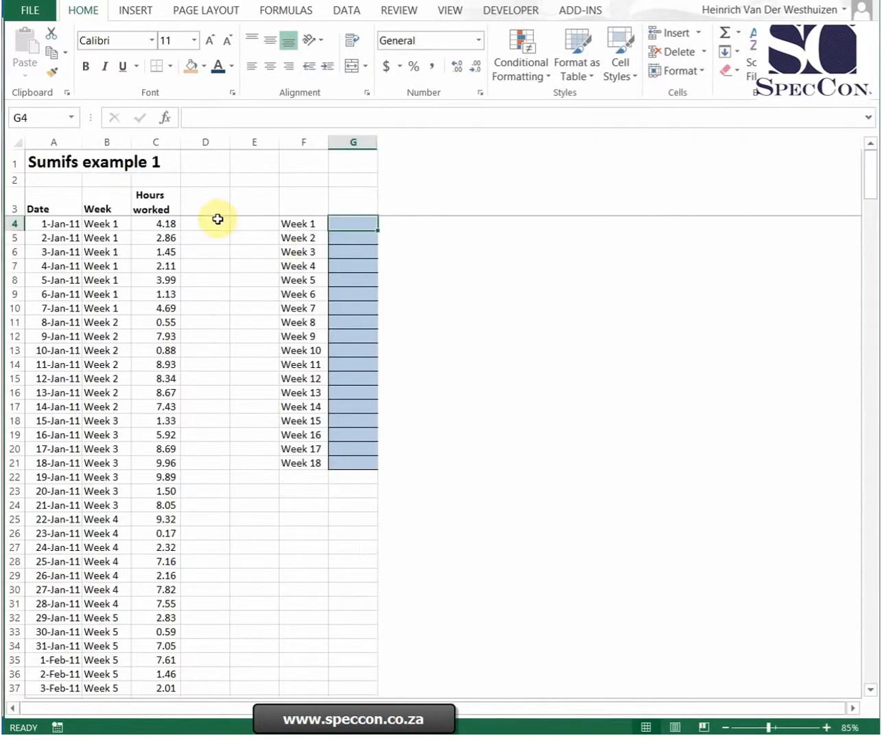
On the Sumifs example 1 sheet, start a SUMIFS function in G4 for Week 1 and set its sum range to column C, Hours worked.
{"action": "left_click", "coordinate": [213, 229]}
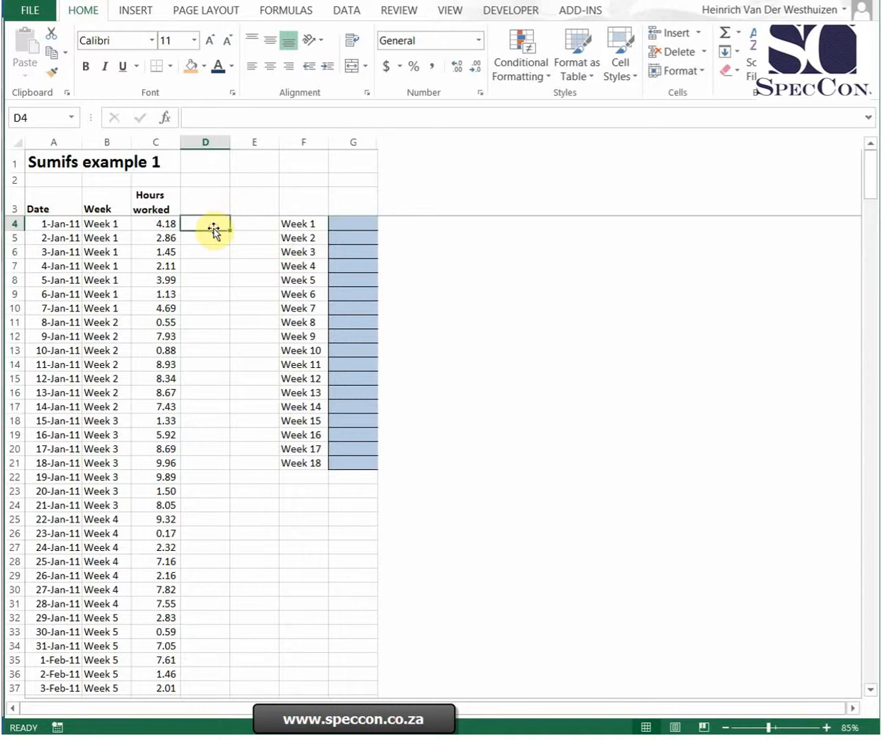
{"action": "key", "text": "Right"}
{"action": "key", "text": "Right"}
{"action": "key", "text": "Right"}
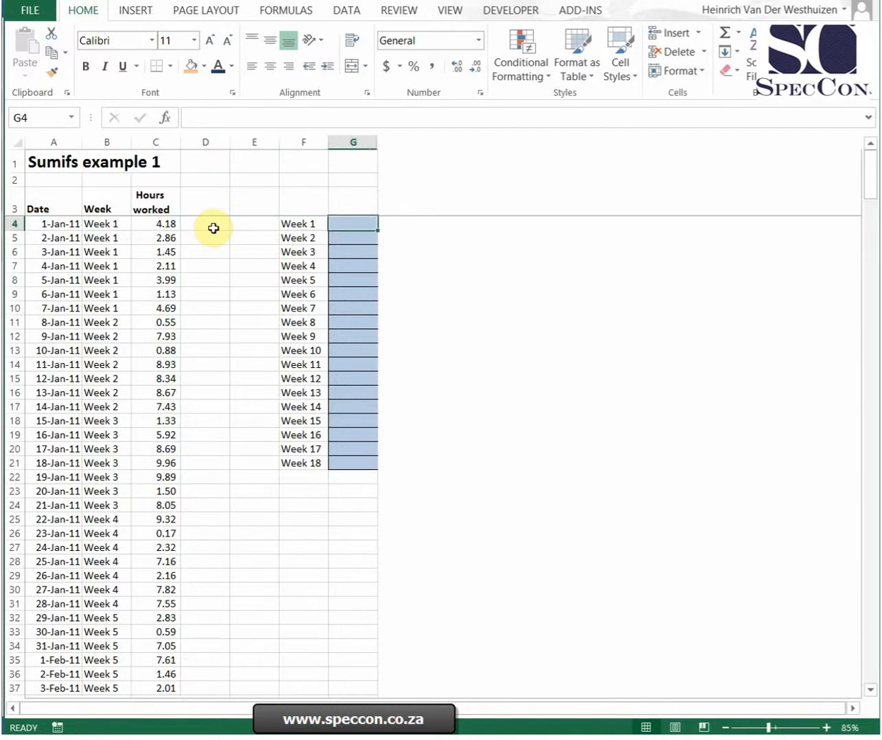
{"action": "type", "text": "=sumifs("}
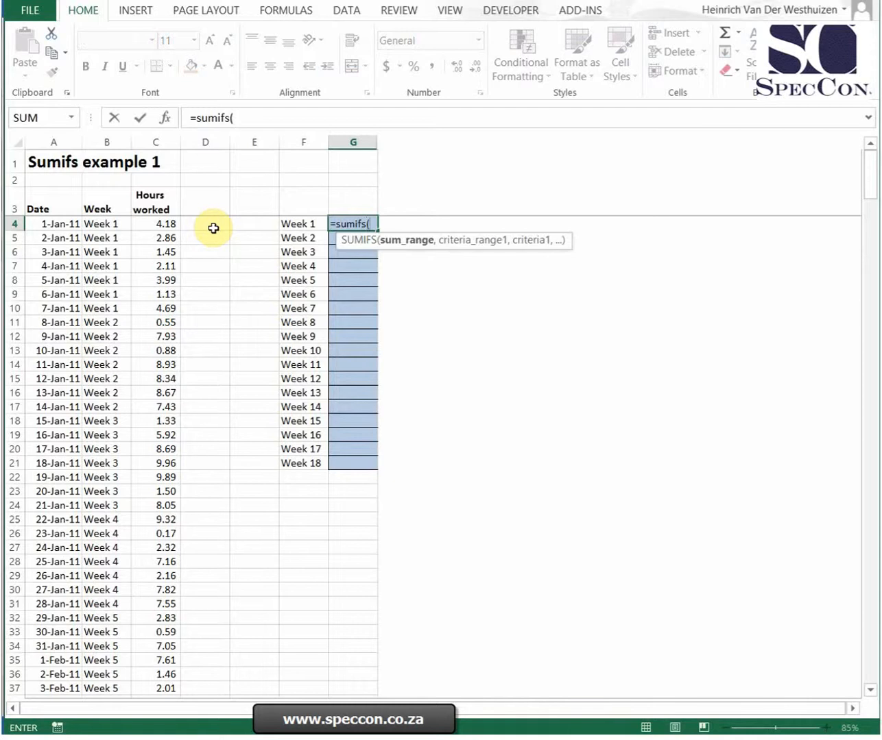
{"action": "left_click", "coordinate": [164, 117]}
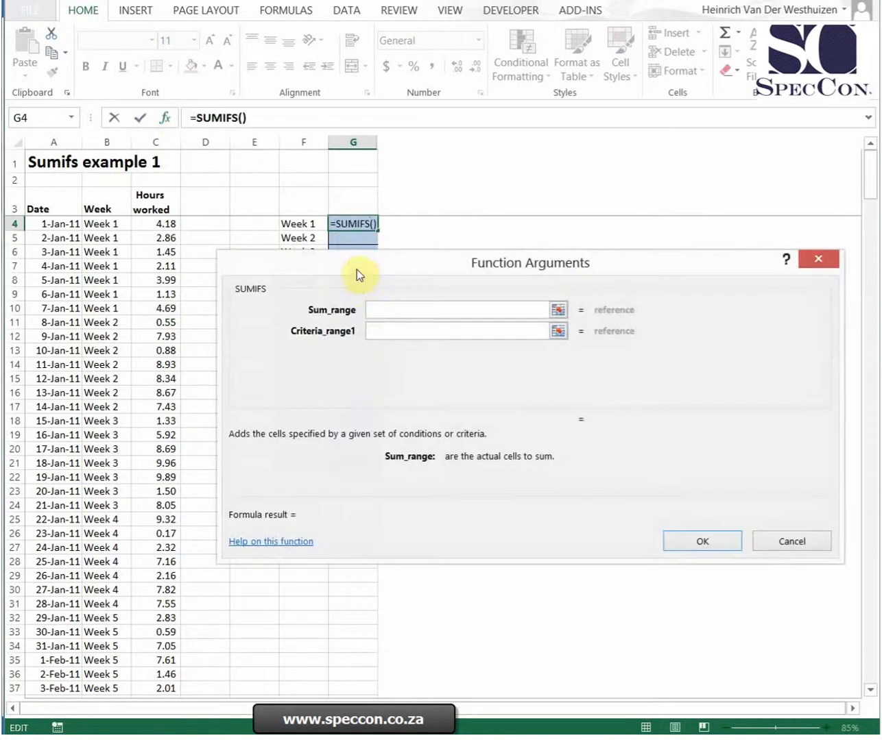
{"action": "left_click_drag", "start_coordinate": [360, 270], "coordinate": [334, 339]}
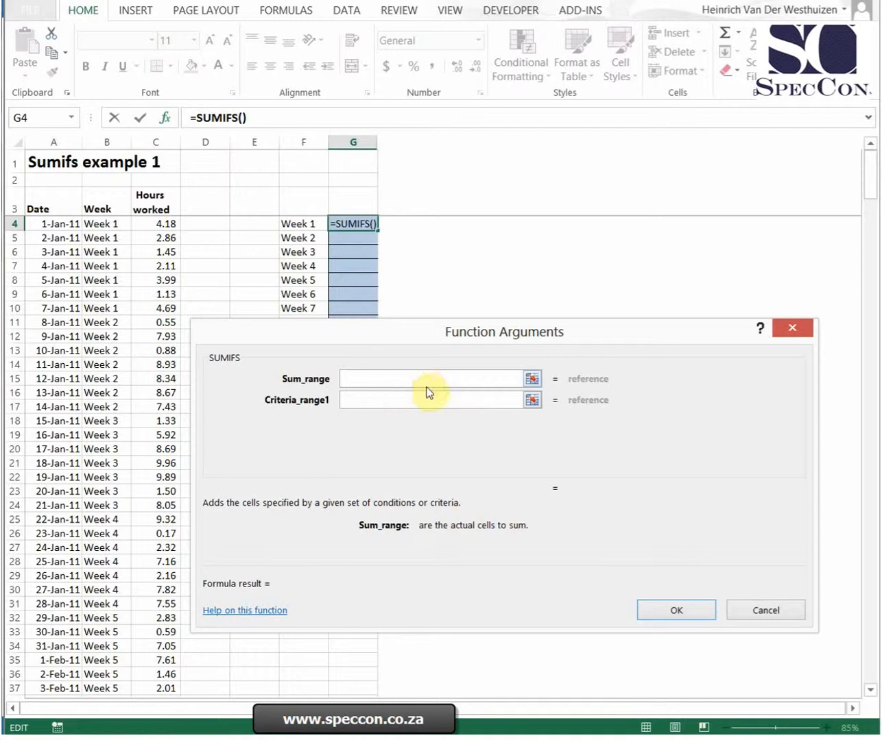
{"action": "left_click", "coordinate": [159, 142]}
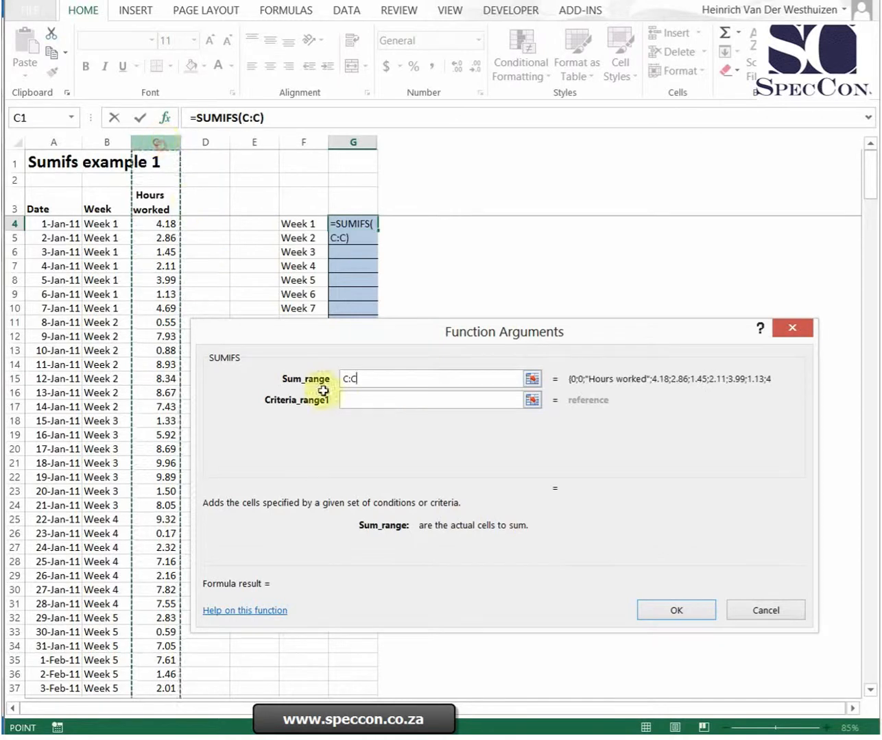
Set the SUMIFS criteria range to column B, Week, and its first criterion to cell F4.
{"action": "left_click", "coordinate": [369, 401]}
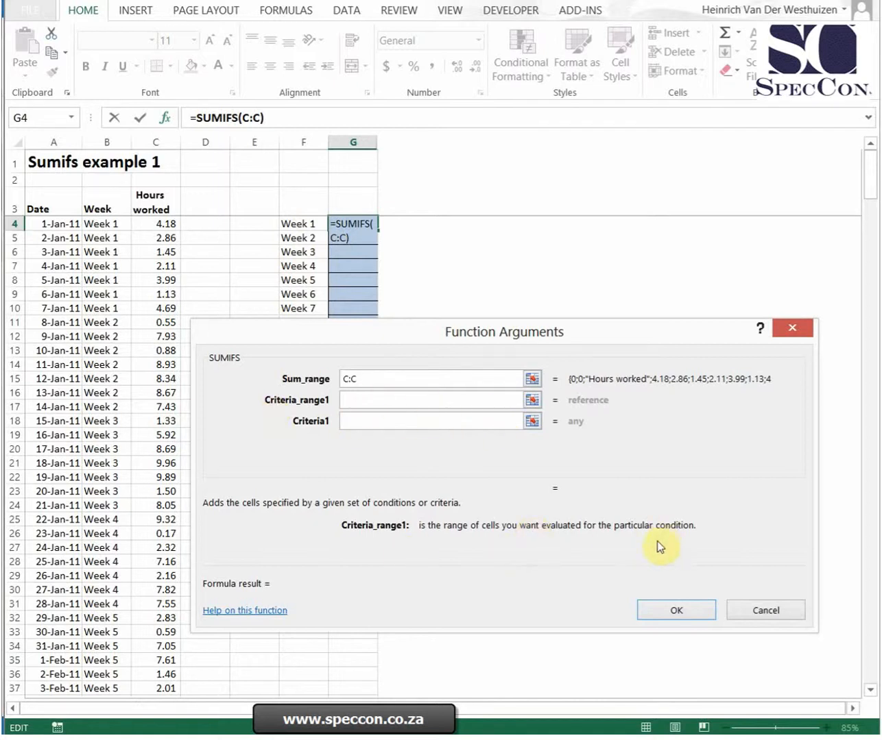
{"action": "left_click", "coordinate": [107, 142]}
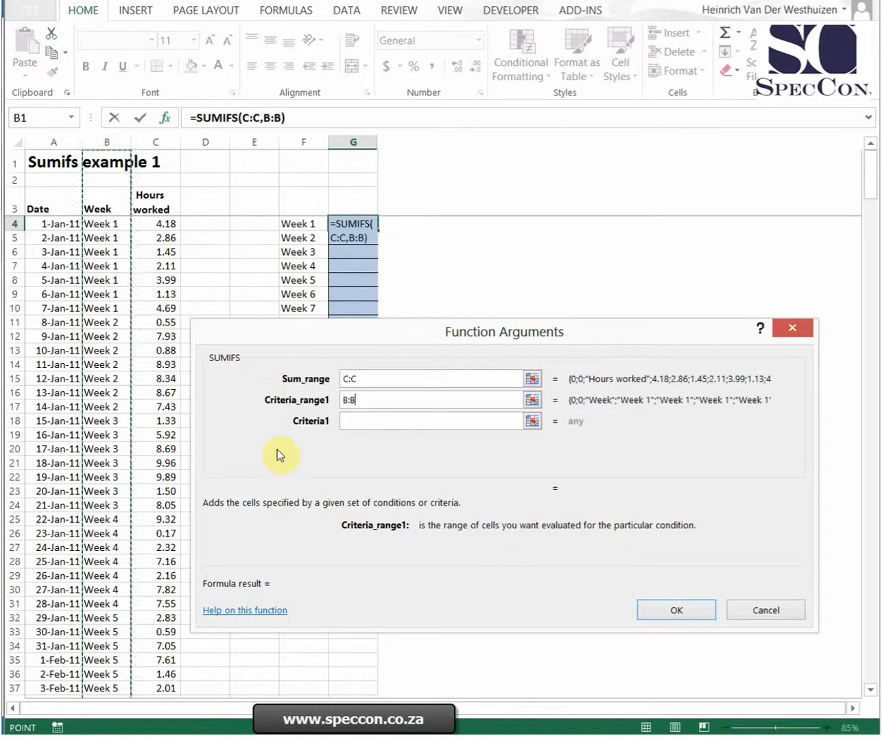
{"action": "left_click", "coordinate": [375, 426]}
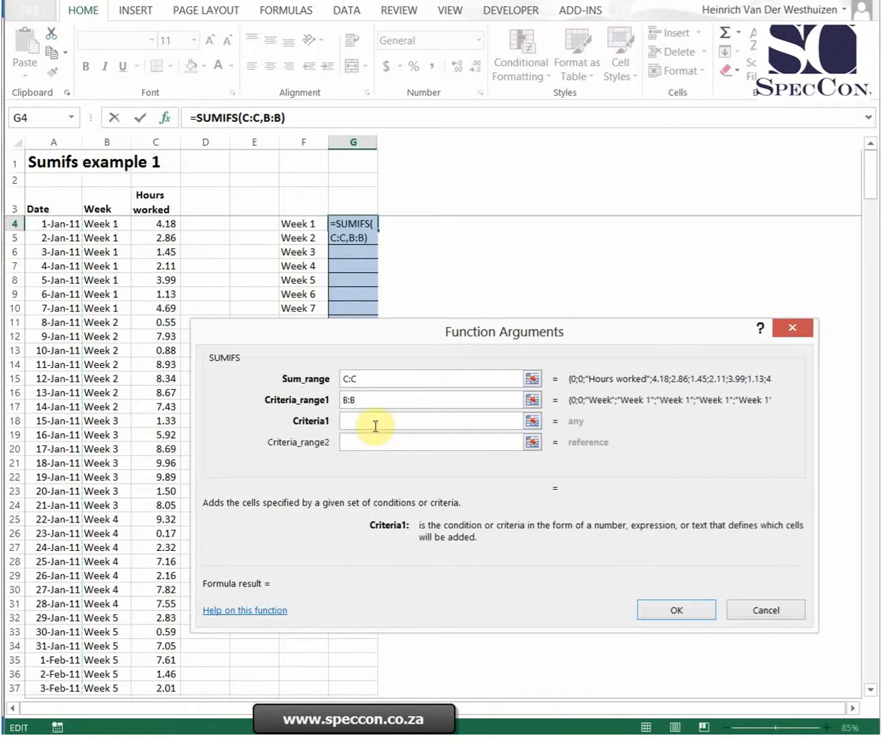
{"action": "left_click", "coordinate": [302, 226]}
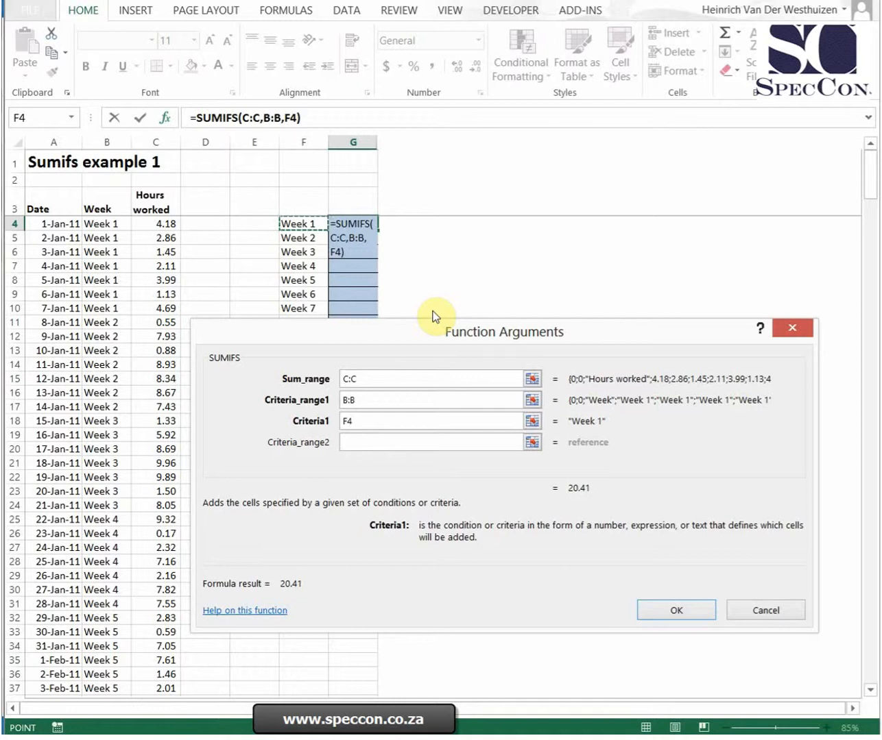
{"action": "left_click_drag", "start_coordinate": [430, 335], "coordinate": [552, 378]}
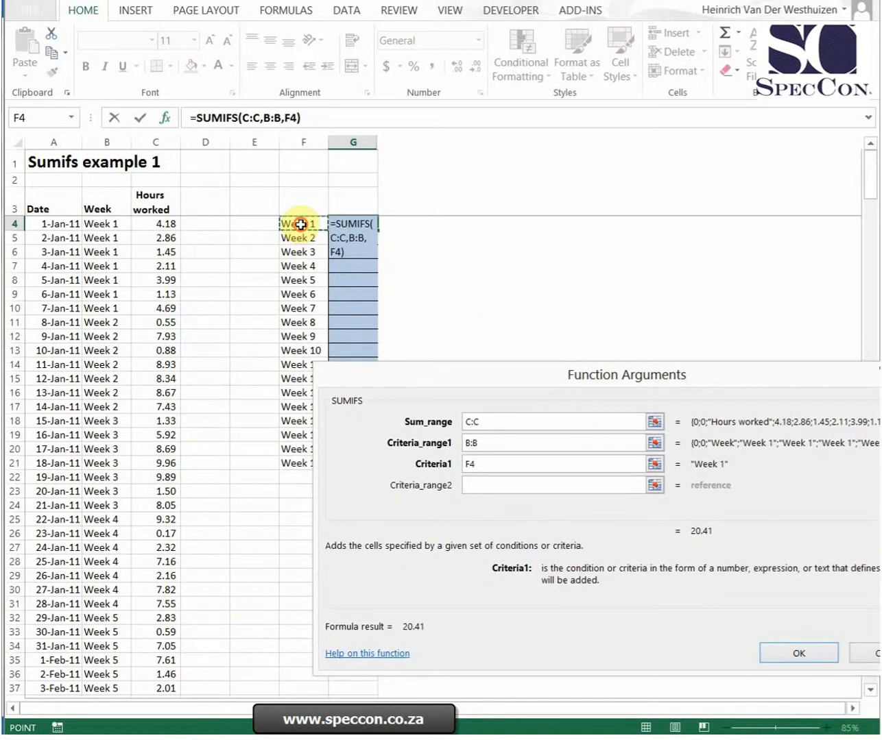
{"action": "left_click_drag", "start_coordinate": [300, 224], "coordinate": [291, 323]}
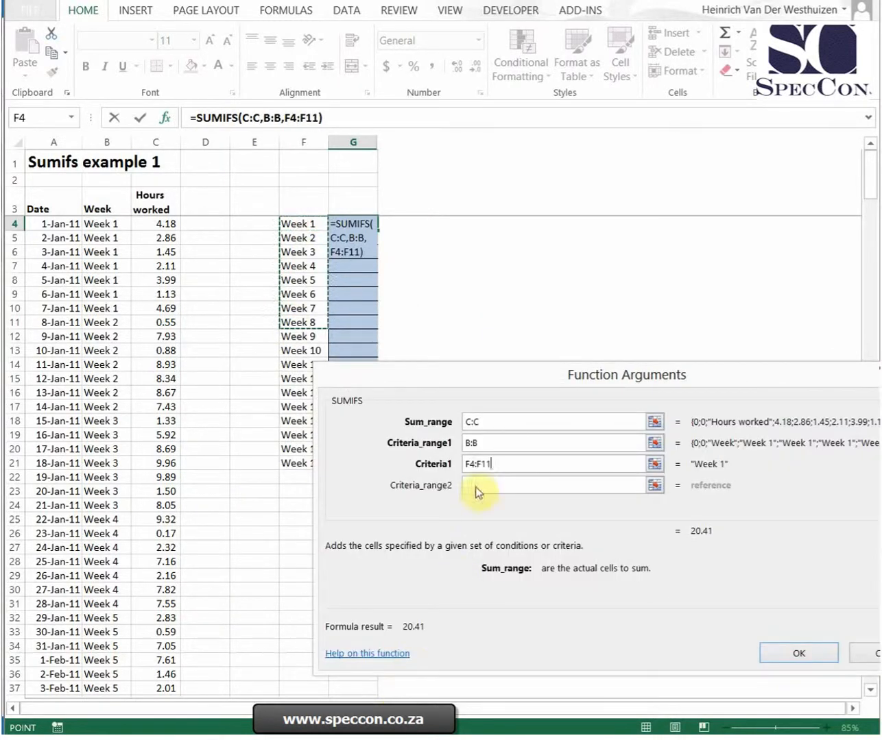
{"action": "double_click", "coordinate": [503, 464]}
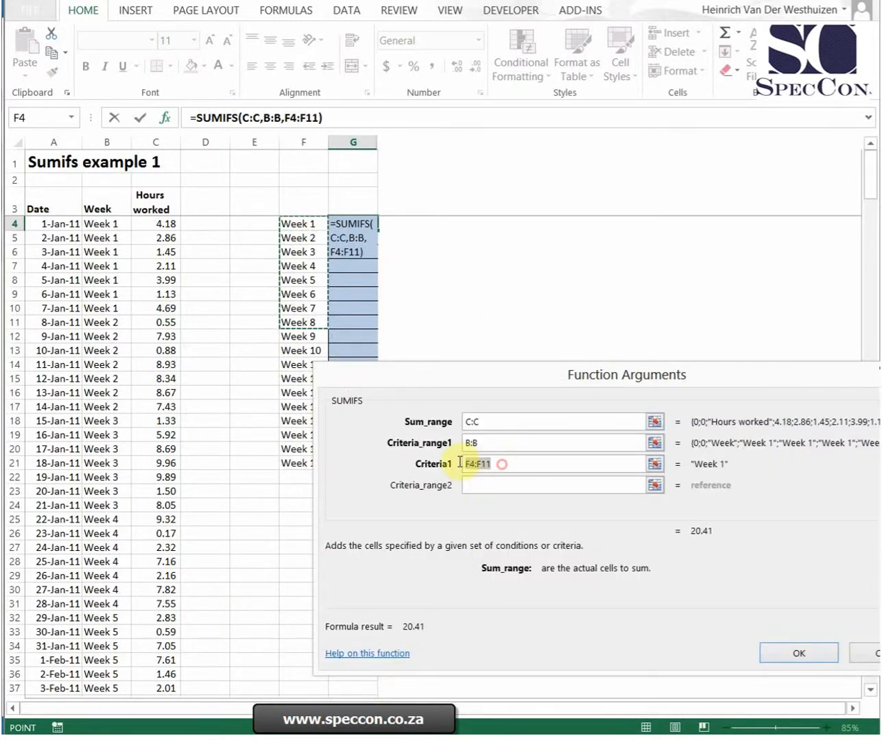
{"action": "left_click", "coordinate": [310, 224]}
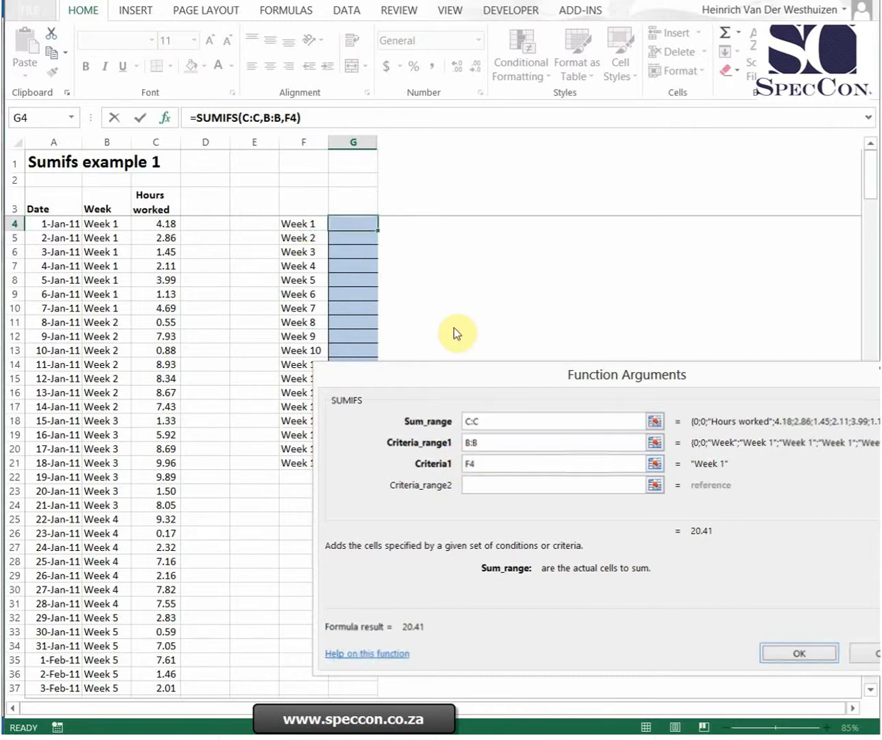
Complete the SUMIFS formula in G4 and copy it down through G21 for Weeks 1 to 18.
{"action": "key", "text": "Return"}
{"action": "key", "text": "Up"}
{"action": "left_click", "coordinate": [345, 224]}
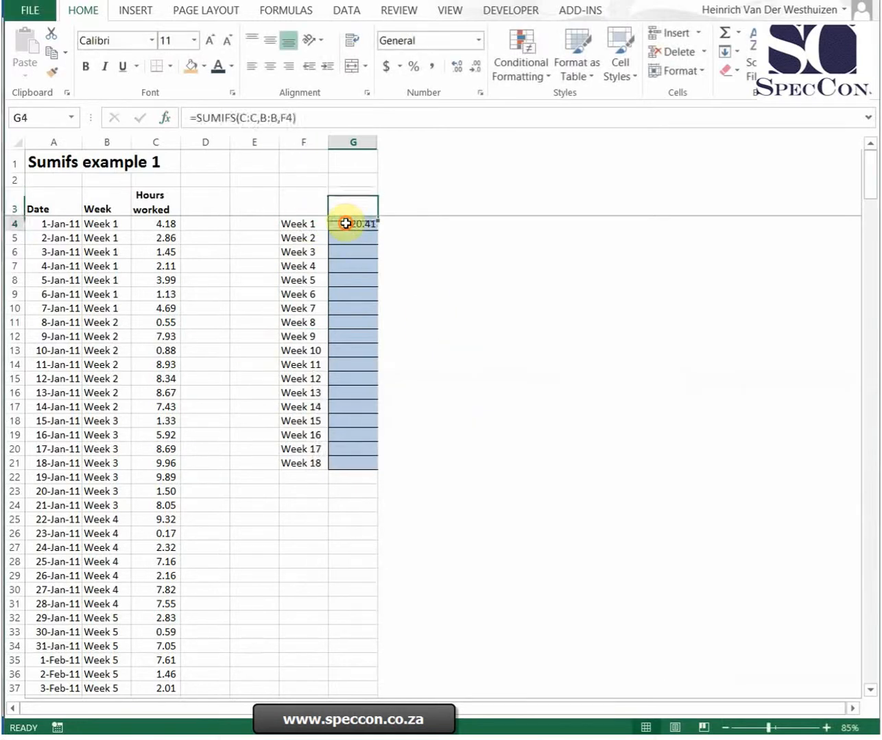
{"action": "double_click", "coordinate": [377, 230]}
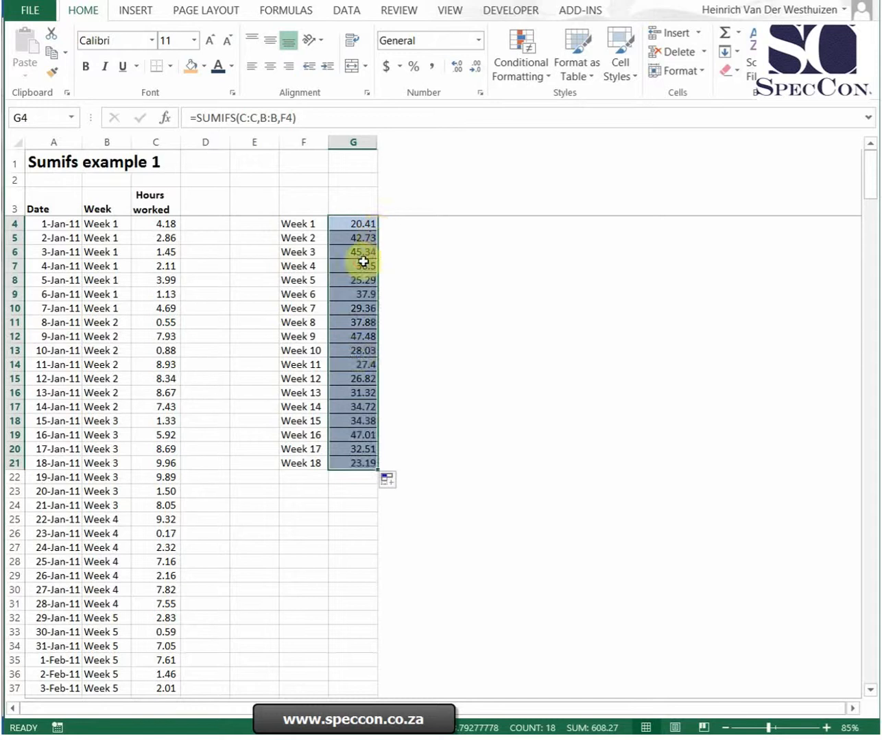
Review the hours totals in column G from Week 1 down to Week 18.
{"action": "key", "text": "Return"}
{"action": "key", "text": "Return"}
{"action": "key", "text": "Return"}
{"action": "key", "text": "Return"}
{"action": "key", "text": "Return"}
{"action": "key", "text": "Return"}
{"action": "key", "text": "Return"}
{"action": "key", "text": "Return"}
{"action": "key", "text": "Return"}
{"action": "key", "text": "Return"}
{"action": "key", "text": "Return"}
{"action": "key", "text": "Return"}
{"action": "key", "text": "Return"}
{"action": "key", "text": "Return"}
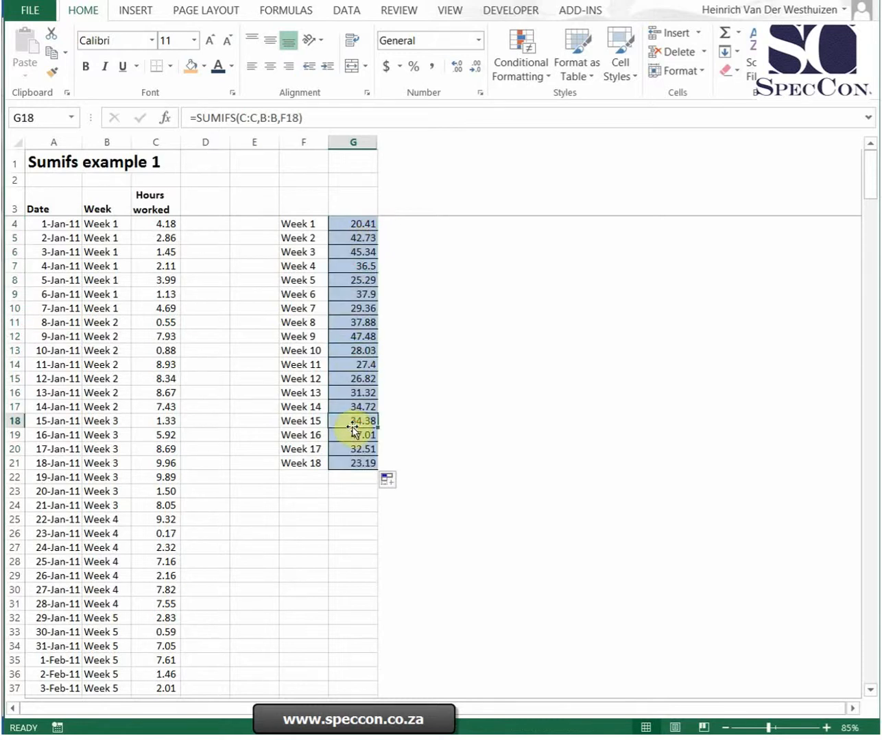
{"action": "left_click_drag", "start_coordinate": [314, 449], "coordinate": [343, 459]}
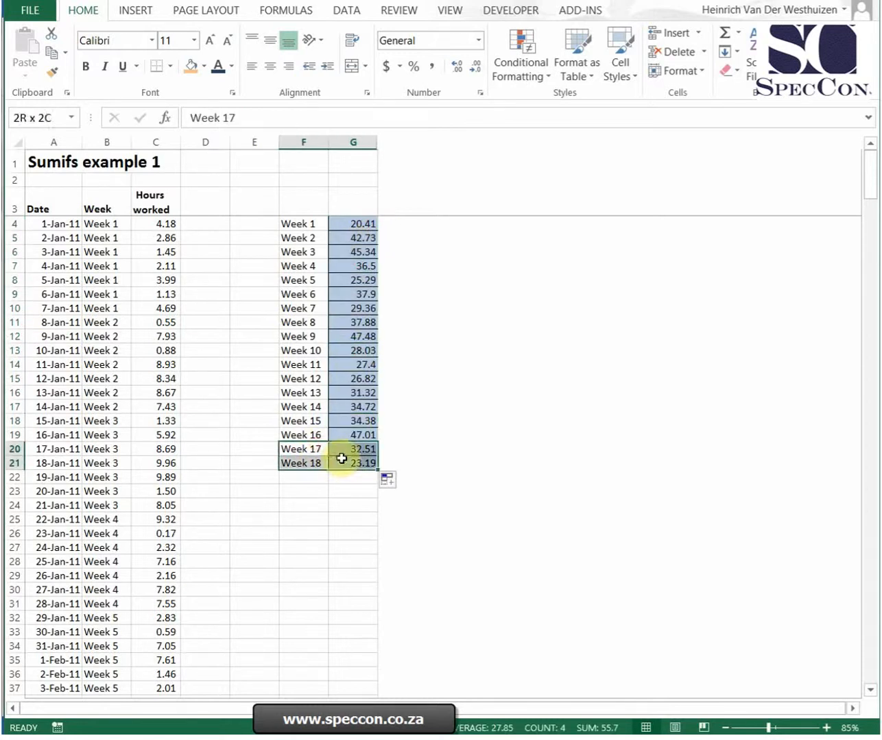
{"action": "left_click", "coordinate": [300, 293]}
{"action": "left_click", "coordinate": [361, 228]}
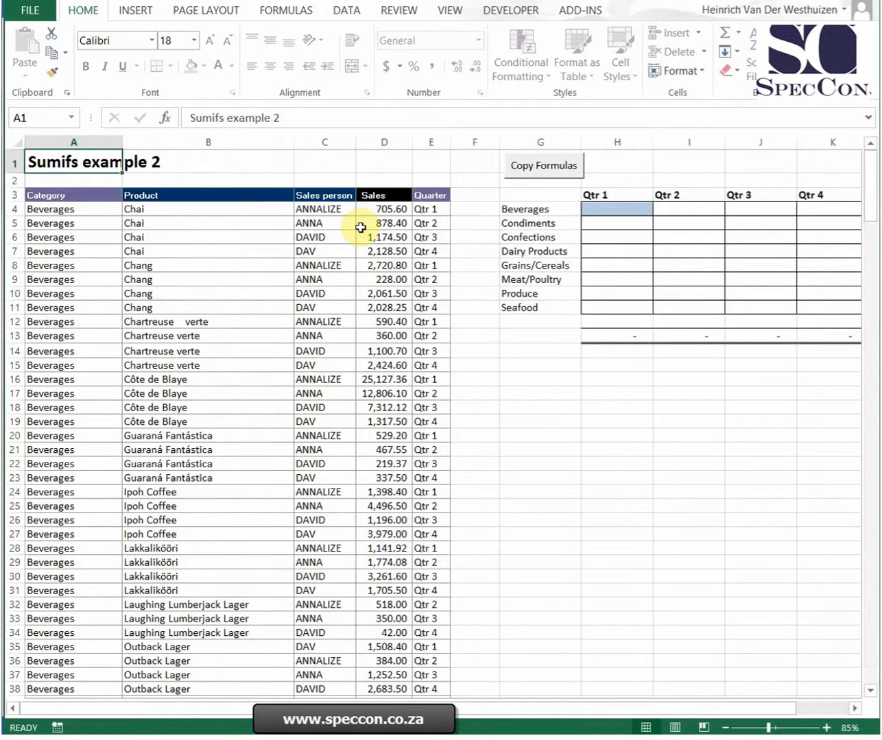
On the Sumifs example 2 sheet, examine the sales data columns and the category and quarter labels that apply to summary cell H4.
{"action": "left_click", "coordinate": [593, 367]}
{"action": "left_click", "coordinate": [625, 215]}
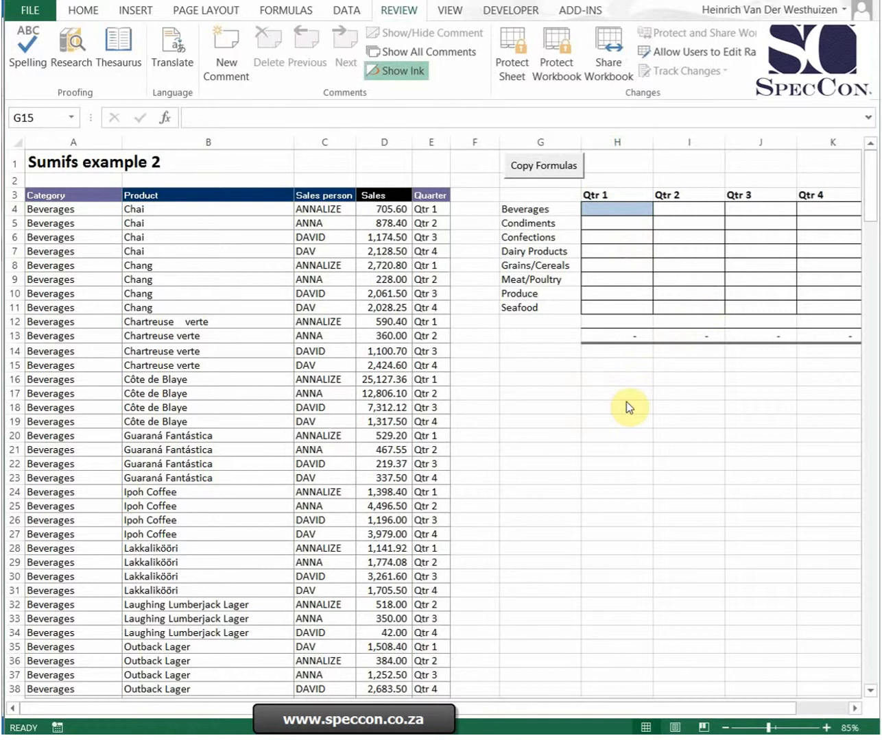
{"action": "left_click", "coordinate": [609, 212]}
{"action": "key", "text": "Right"}
{"action": "key", "text": "Right"}
{"action": "key", "text": "Right"}
{"action": "key", "text": "Right"}
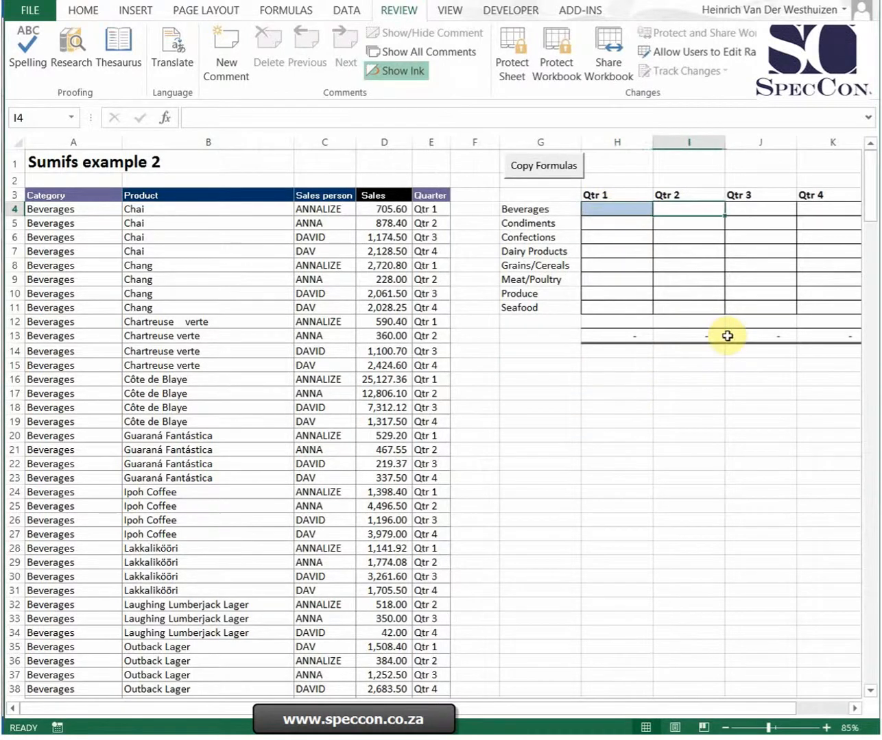
{"action": "key", "text": "Left"}
{"action": "key", "text": "Left"}
{"action": "key", "text": "Left"}
{"action": "key", "text": "Left"}
{"action": "key", "text": "Left"}
{"action": "key", "text": "Left"}
{"action": "key", "text": "Left"}
{"action": "key", "text": "Left"}
{"action": "key", "text": "Left"}
{"action": "key", "text": "Left"}
{"action": "key", "text": "Left"}
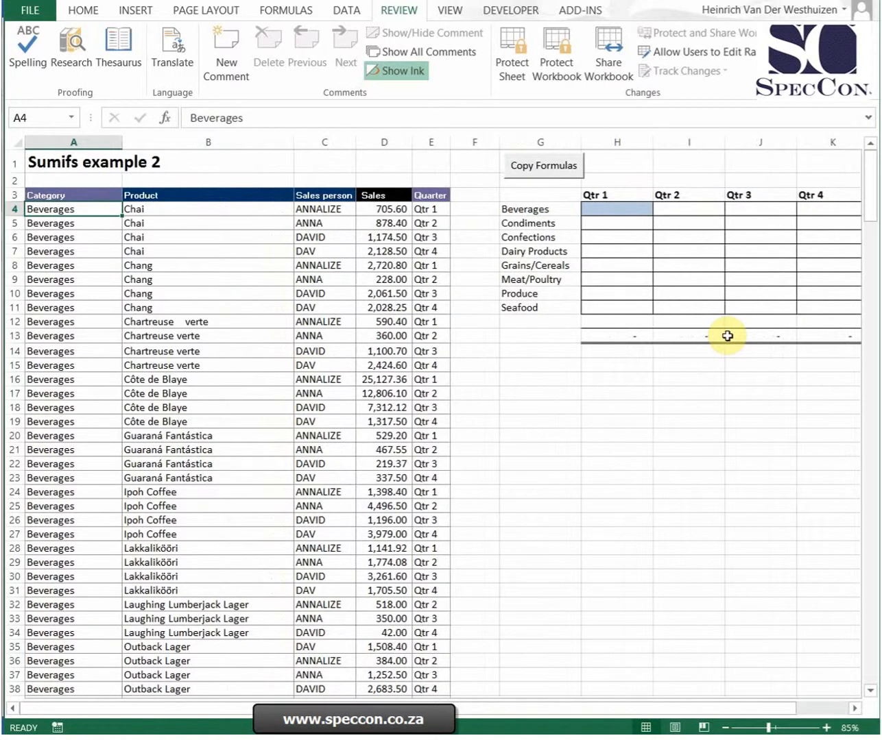
{"action": "left_click", "coordinate": [619, 214]}
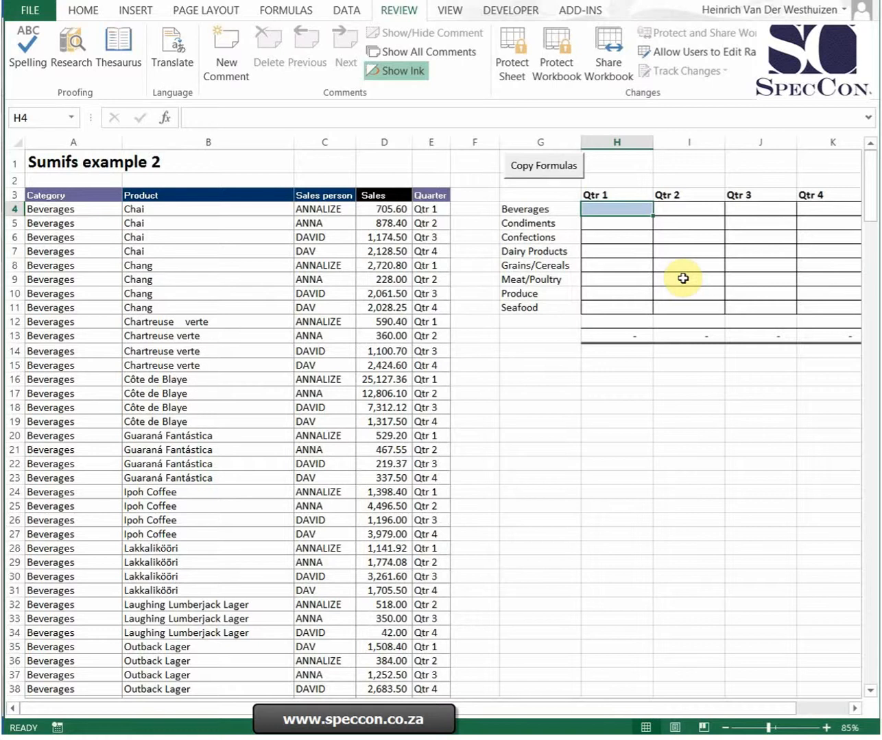
{"action": "key", "text": "Left"}
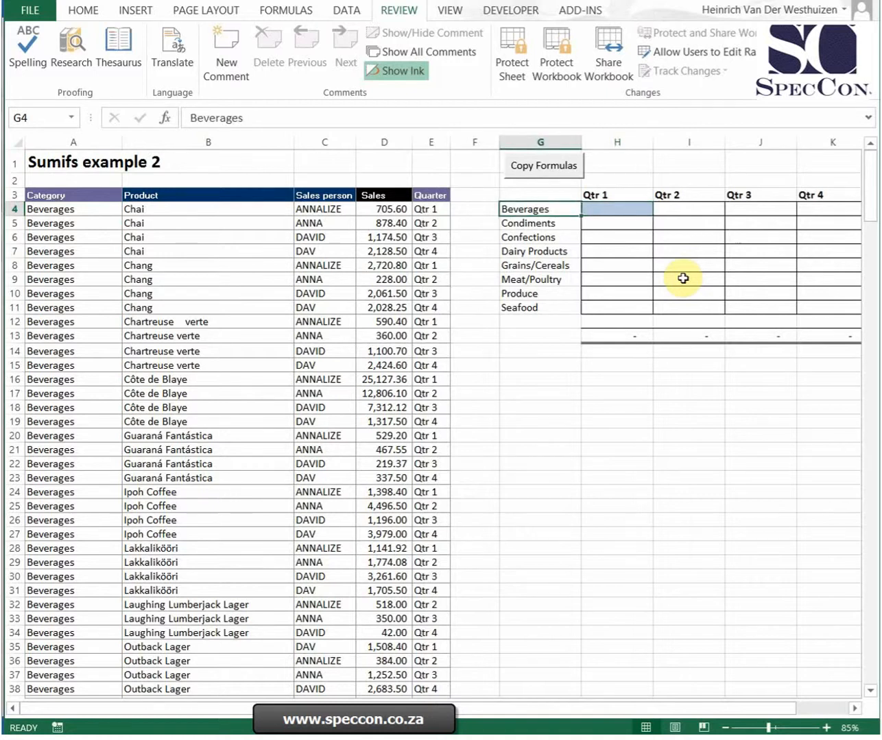
{"action": "key", "text": "Right"}
{"action": "key", "text": "Up"}
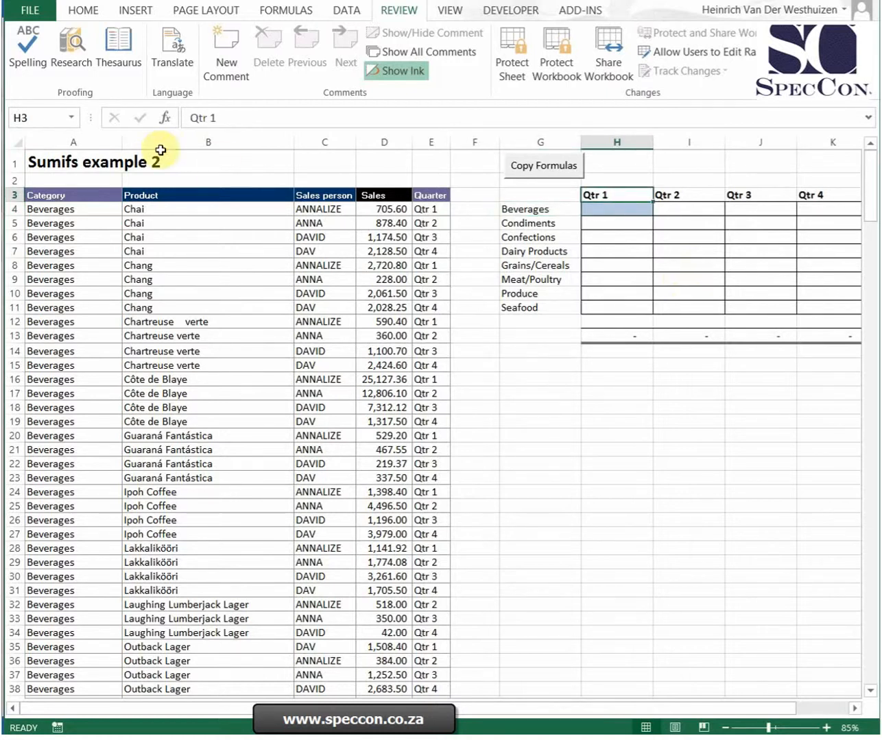
{"action": "left_click", "coordinate": [74, 142]}
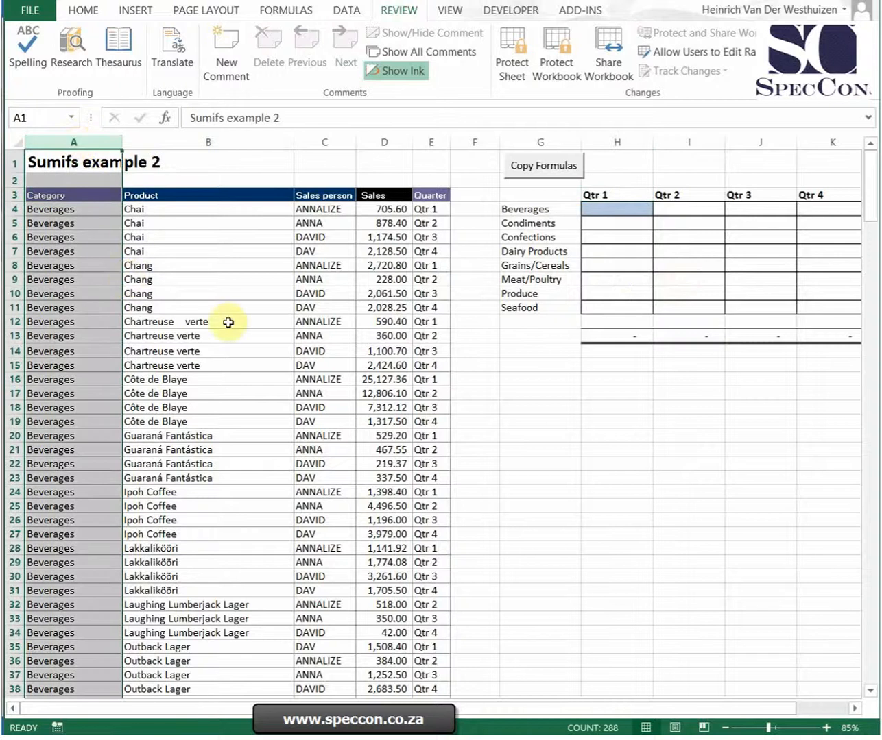
Start a SUMIFS function in H4 for Beverages in Qtr 1 and set its sum range to column D, Sales.
{"action": "left_click", "coordinate": [627, 209]}
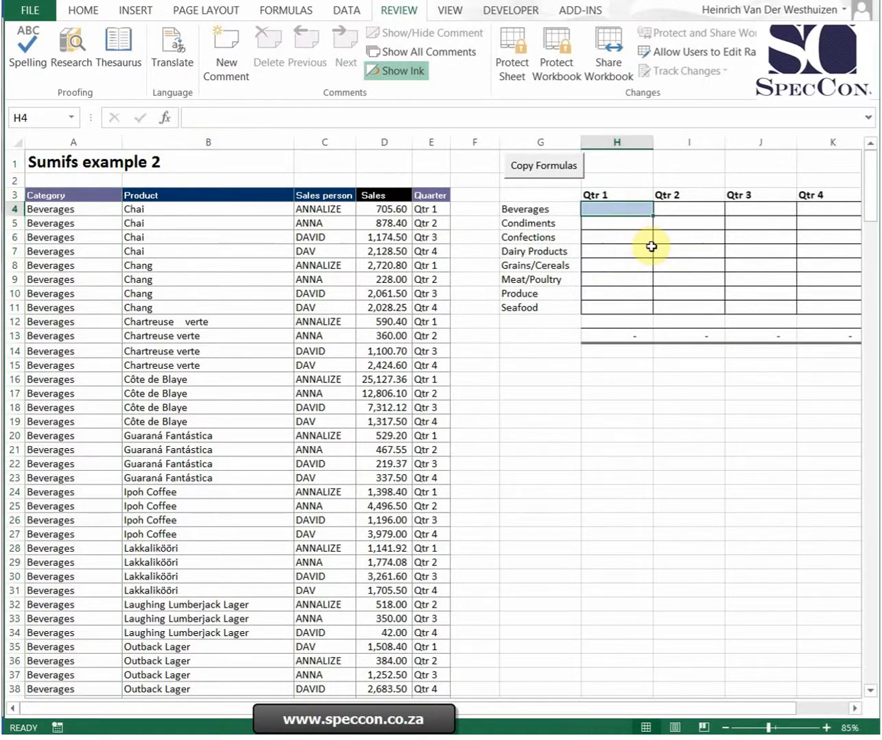
{"action": "type", "text": "=sum"}
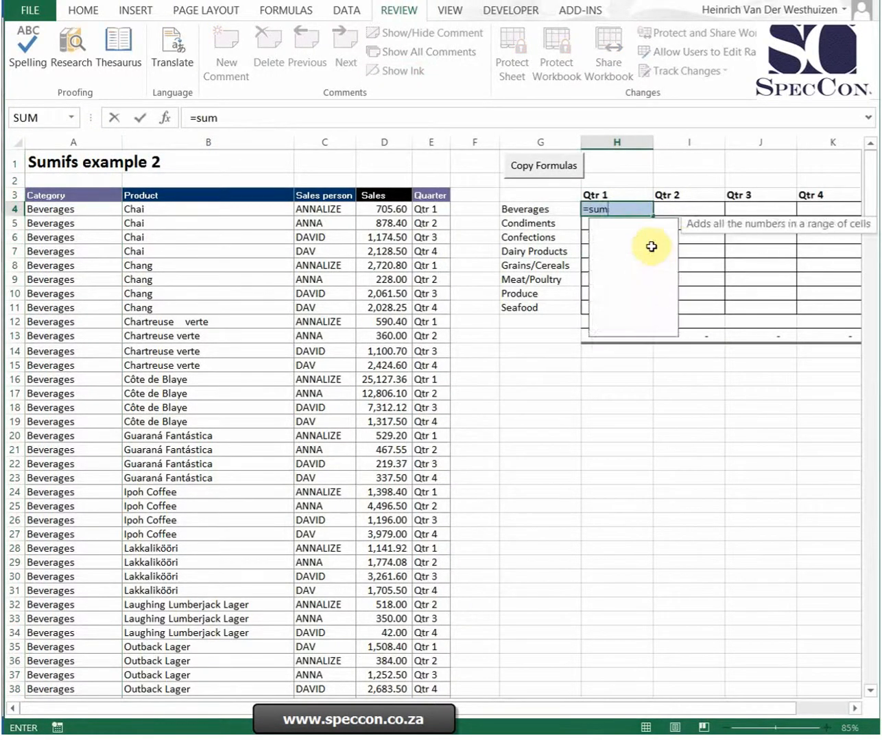
{"action": "type", "text": "ifs("}
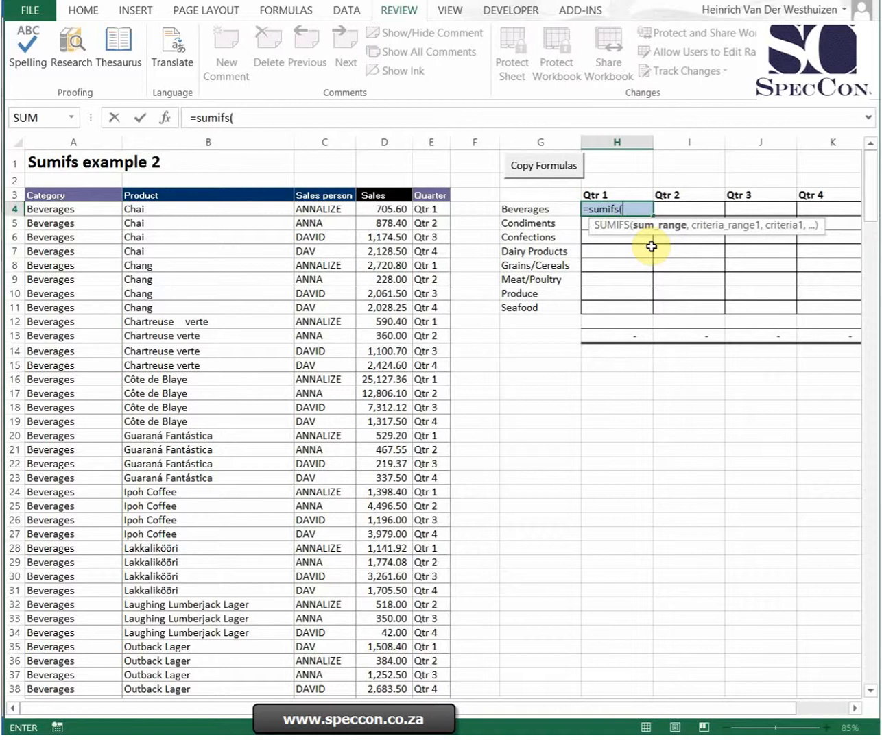
{"action": "left_click", "coordinate": [166, 118]}
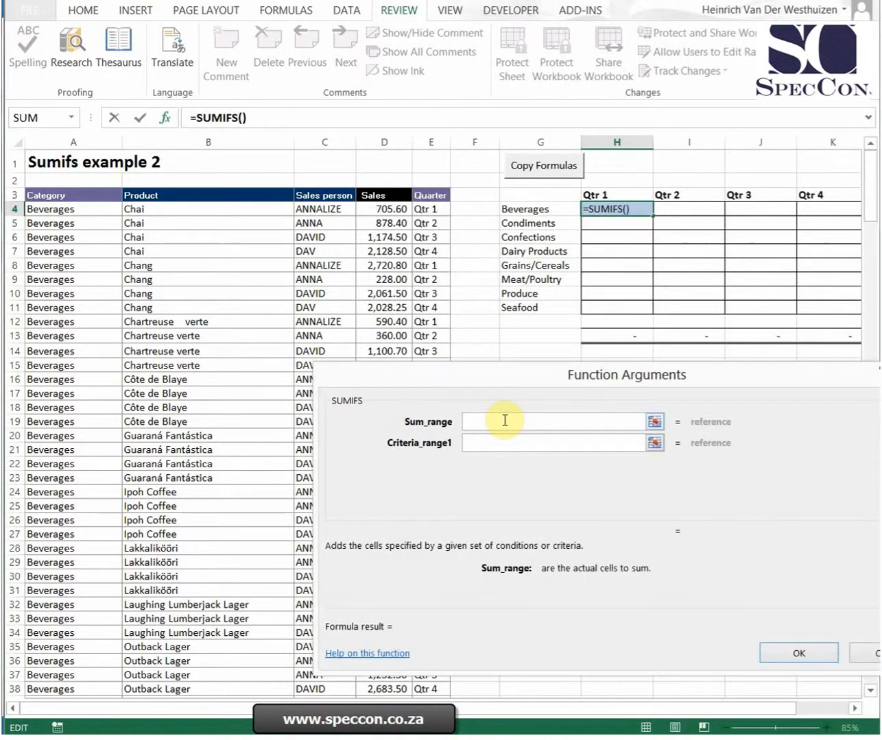
{"action": "left_click", "coordinate": [382, 142]}
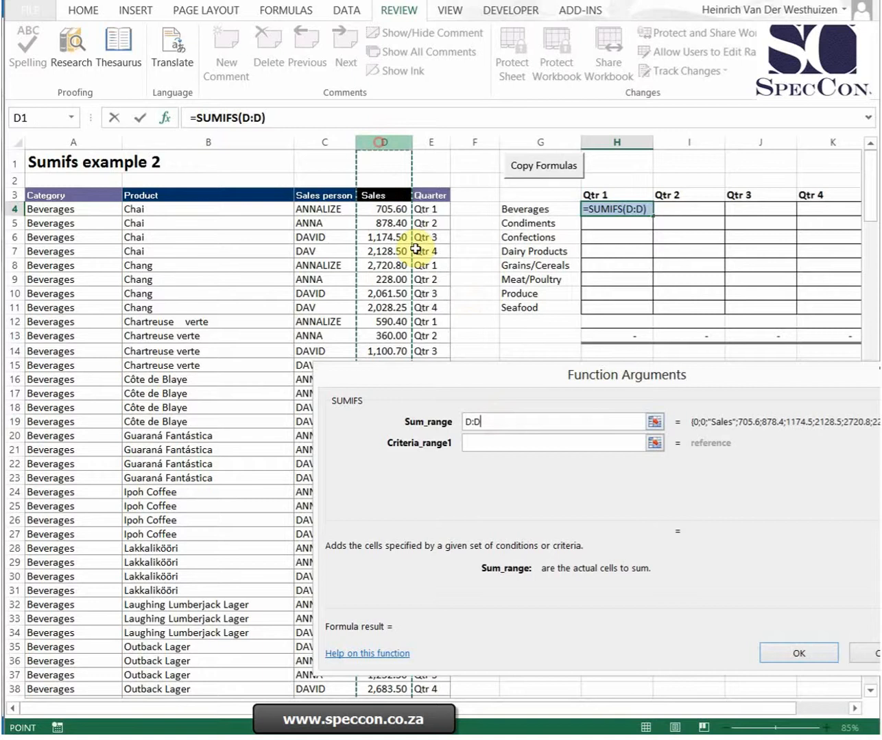
Set the first criteria range to column A, Category, and its criterion to cell G4.
{"action": "left_click", "coordinate": [508, 442]}
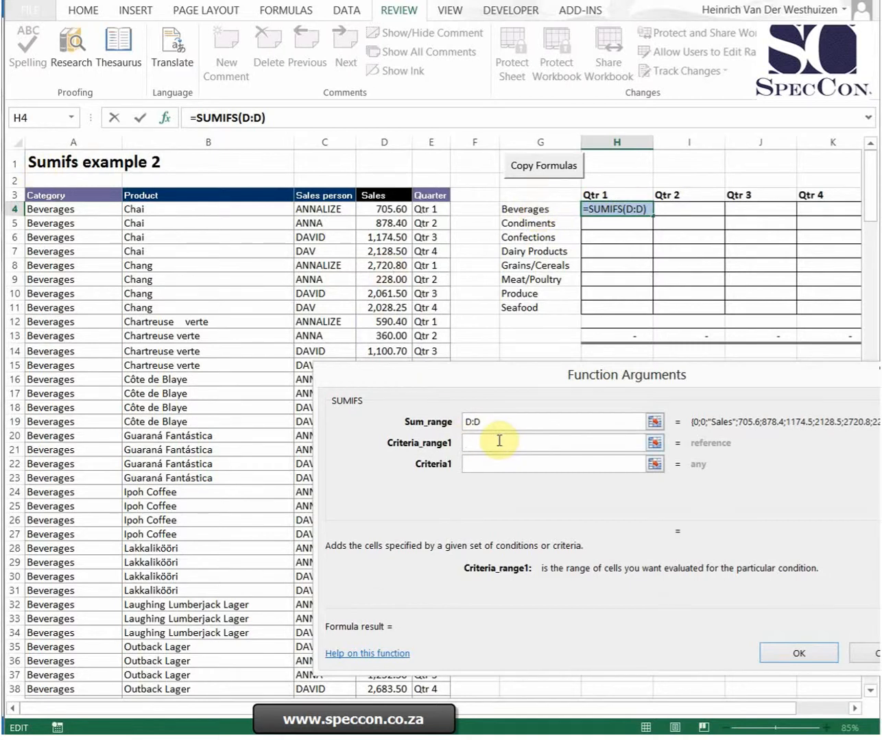
{"action": "left_click", "coordinate": [90, 142]}
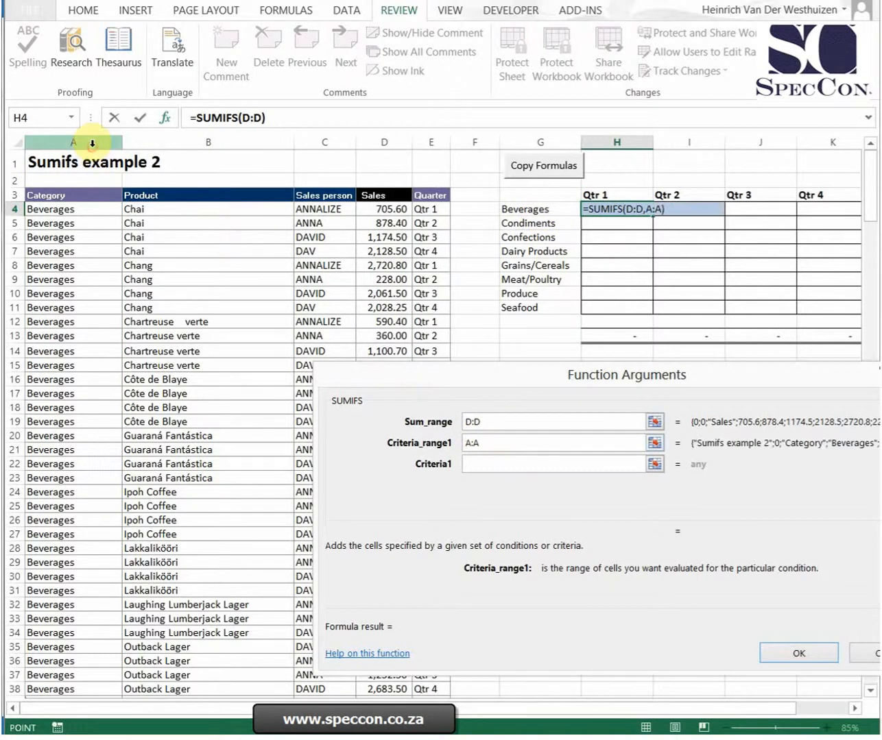
{"action": "left_click", "coordinate": [481, 467]}
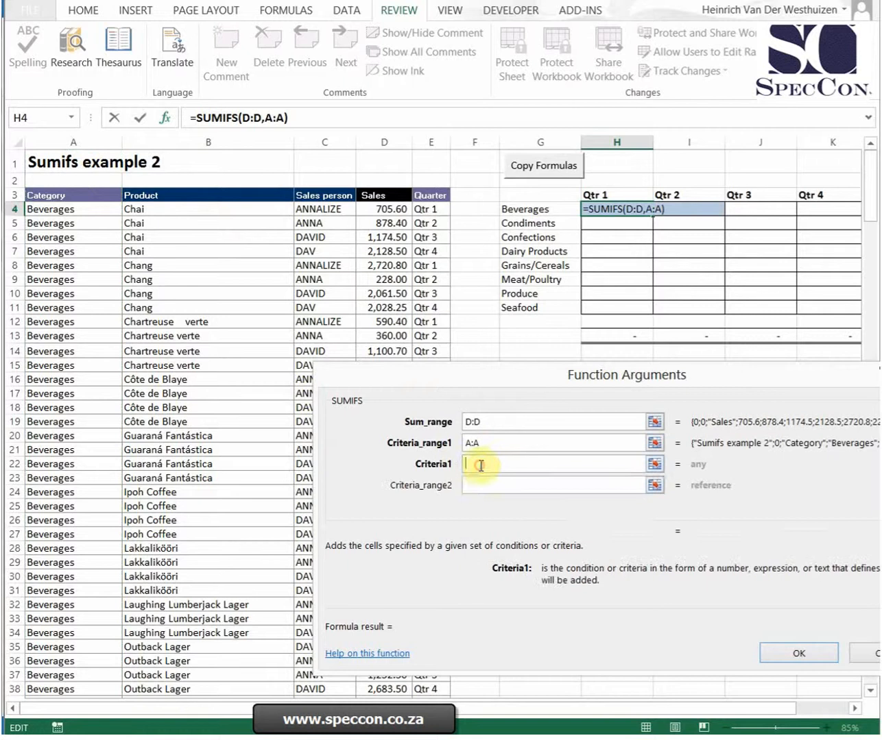
{"action": "left_click", "coordinate": [538, 213]}
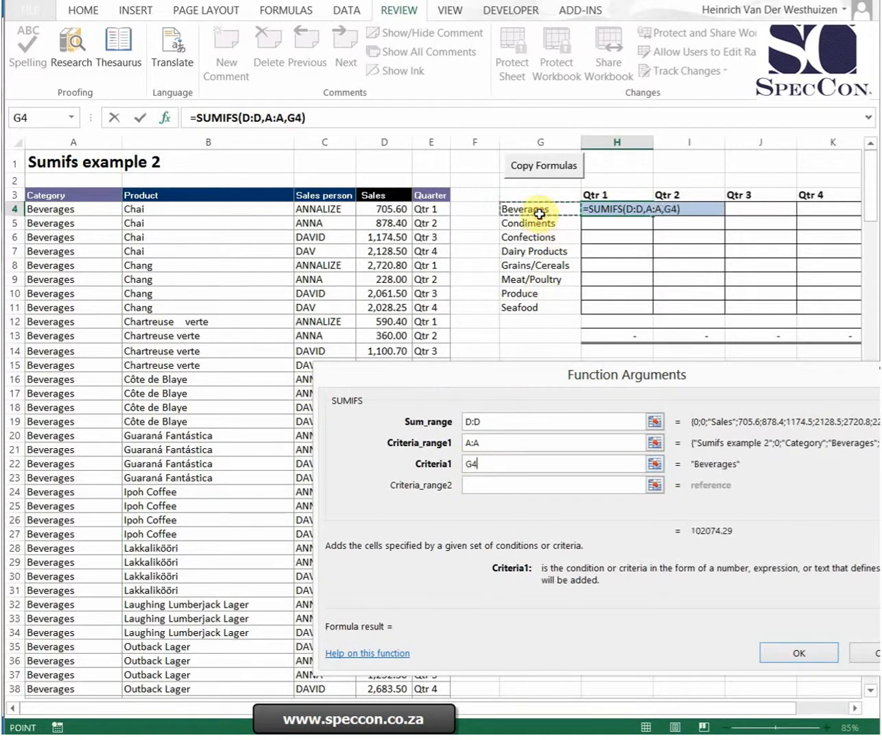
Add column E, Quarter, as the second criteria range with cell H3 as its criterion, and complete the formula.
{"action": "left_click", "coordinate": [492, 488]}
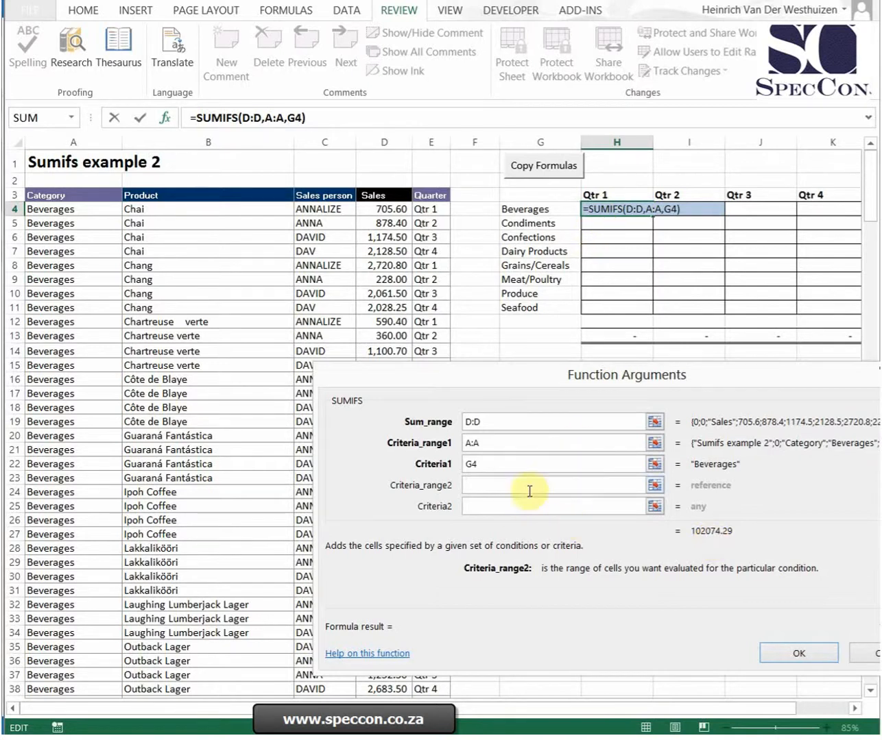
{"action": "left_click", "coordinate": [431, 137]}
{"action": "left_click", "coordinate": [489, 508]}
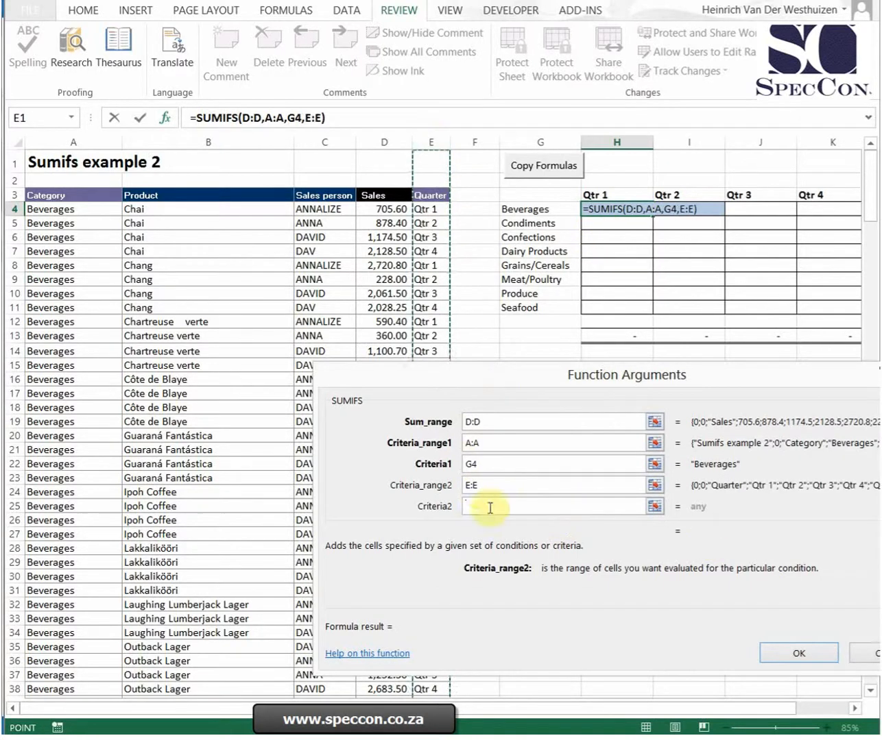
{"action": "left_click", "coordinate": [607, 196]}
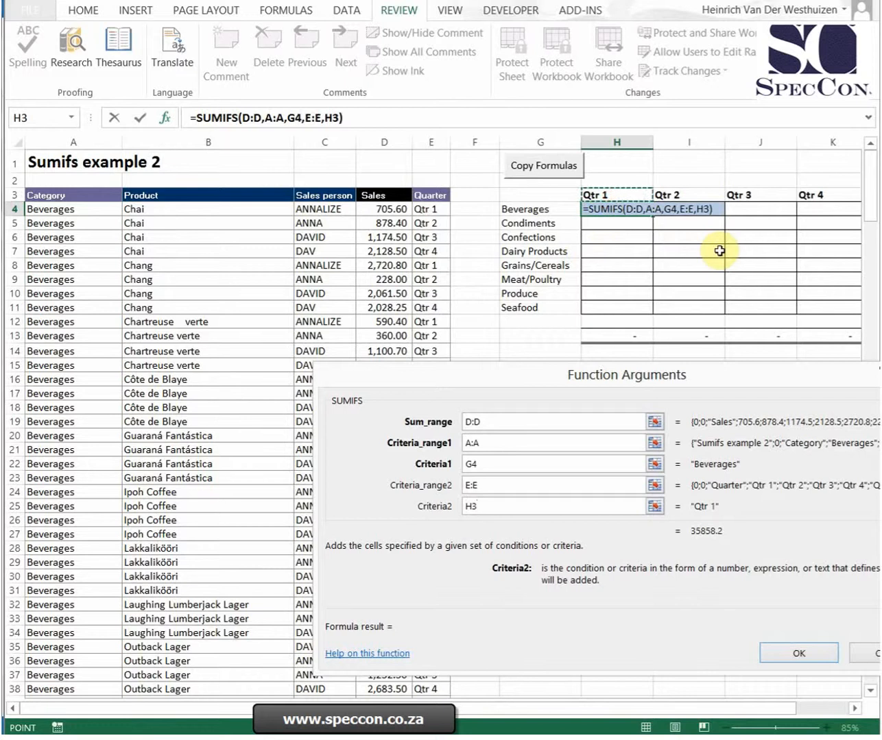
{"action": "key", "text": "Return"}
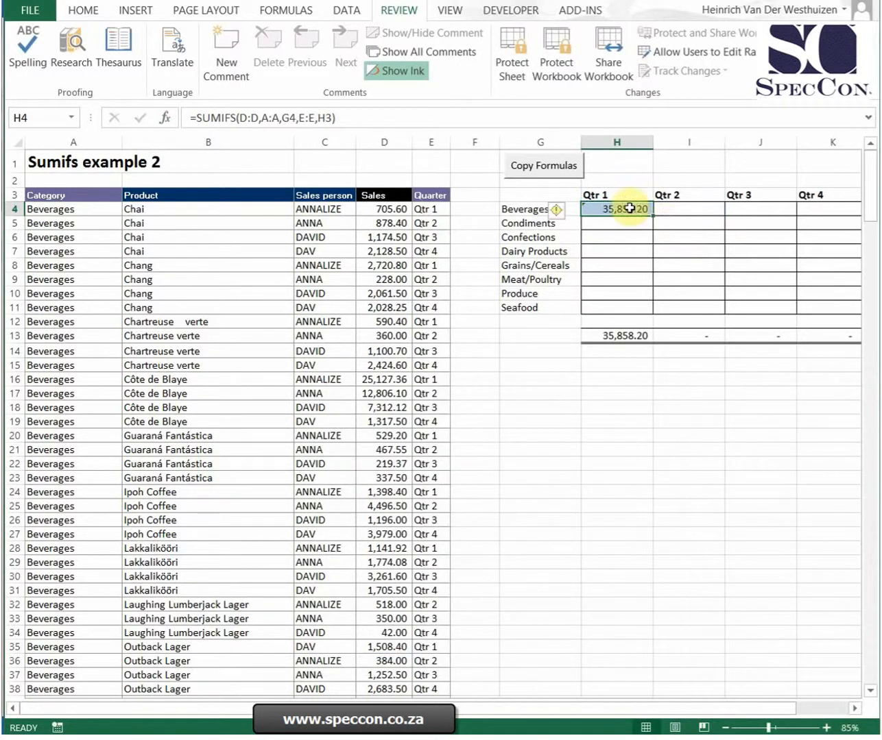
Try to copy the H4 formula across the summary table with Copy Formulas and dismiss the message.
{"action": "left_click", "coordinate": [550, 168]}
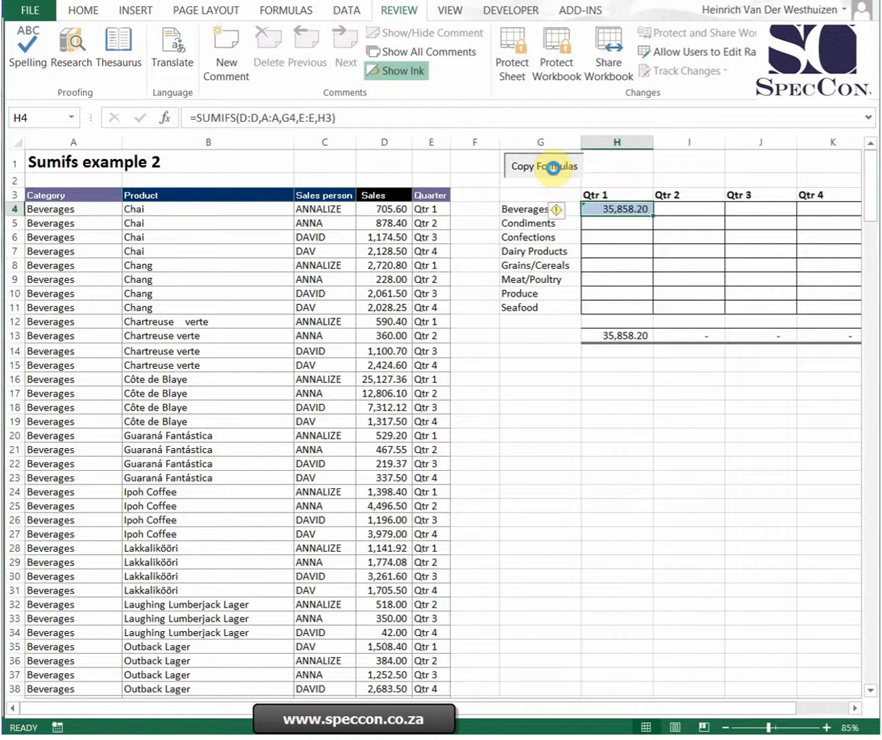
{"action": "left_click", "coordinate": [785, 427]}
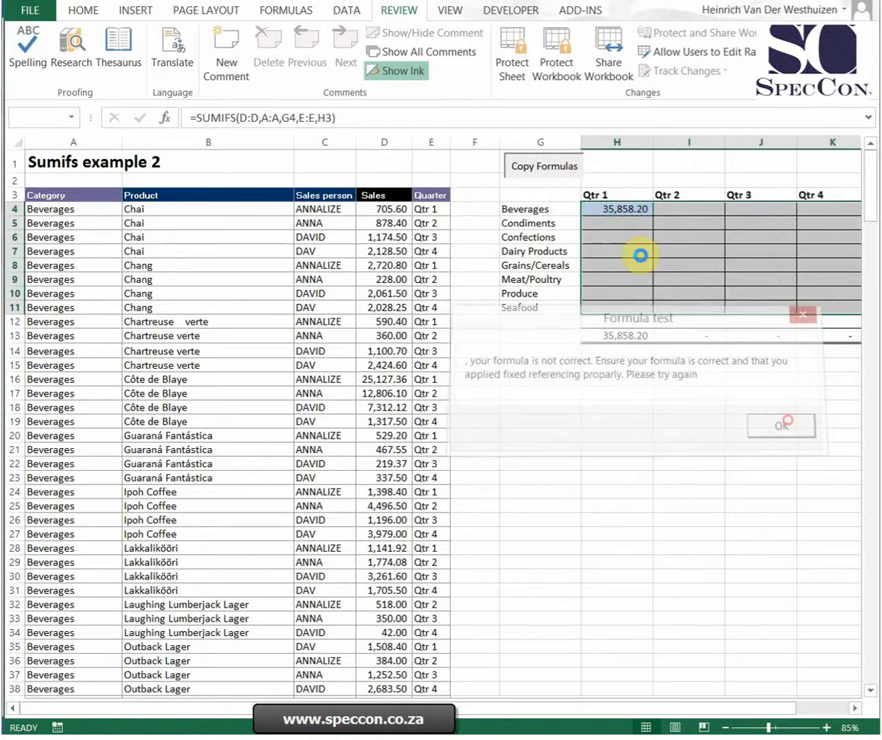
Try to paste the H4 formula over H4:K11 on the protected sheet and dismiss the message.
{"action": "left_click", "coordinate": [616, 211]}
{"action": "key", "text": "ctrl+c"}
{"action": "left_click_drag", "start_coordinate": [627, 209], "coordinate": [741, 307]}
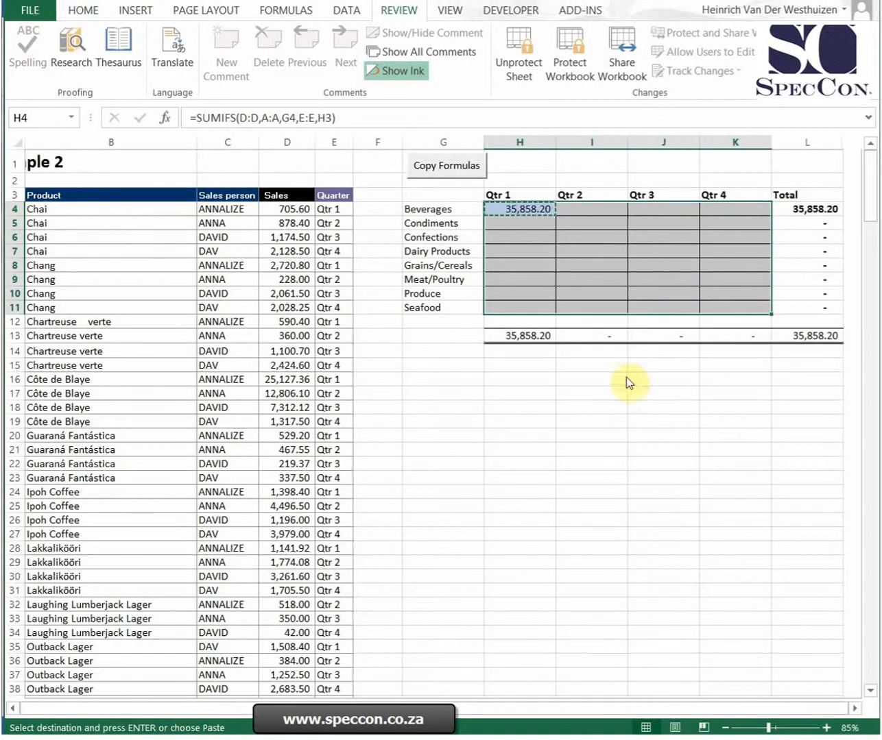
{"action": "key", "text": "Return"}
{"action": "left_click", "coordinate": [636, 417]}
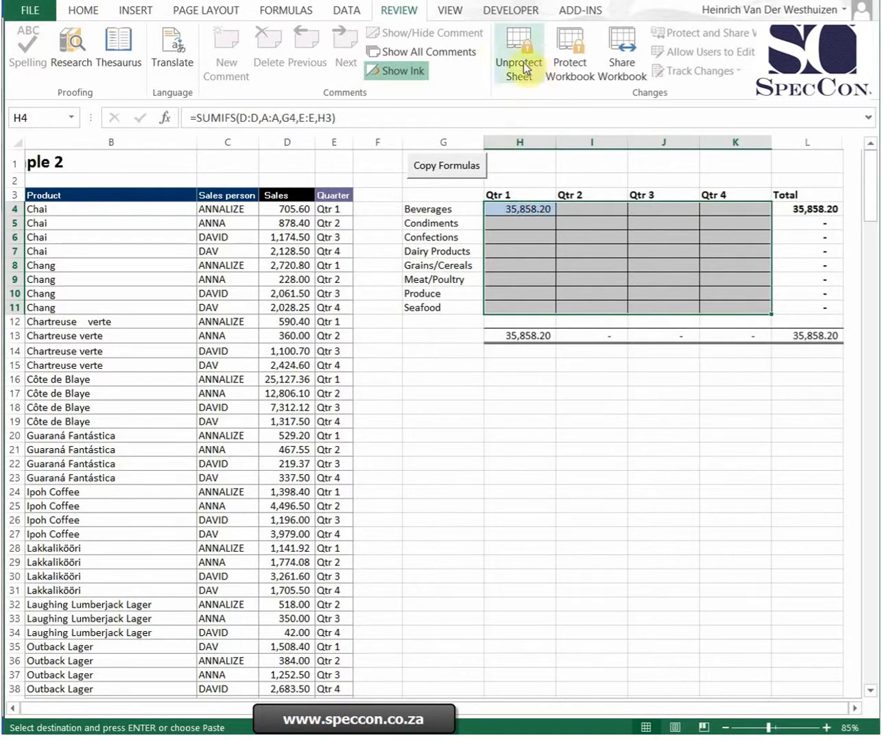
Unprotect the sheet by entering the sheet password, and copy the H4 formula over H4:K11.
{"action": "left_click", "coordinate": [519, 67]}
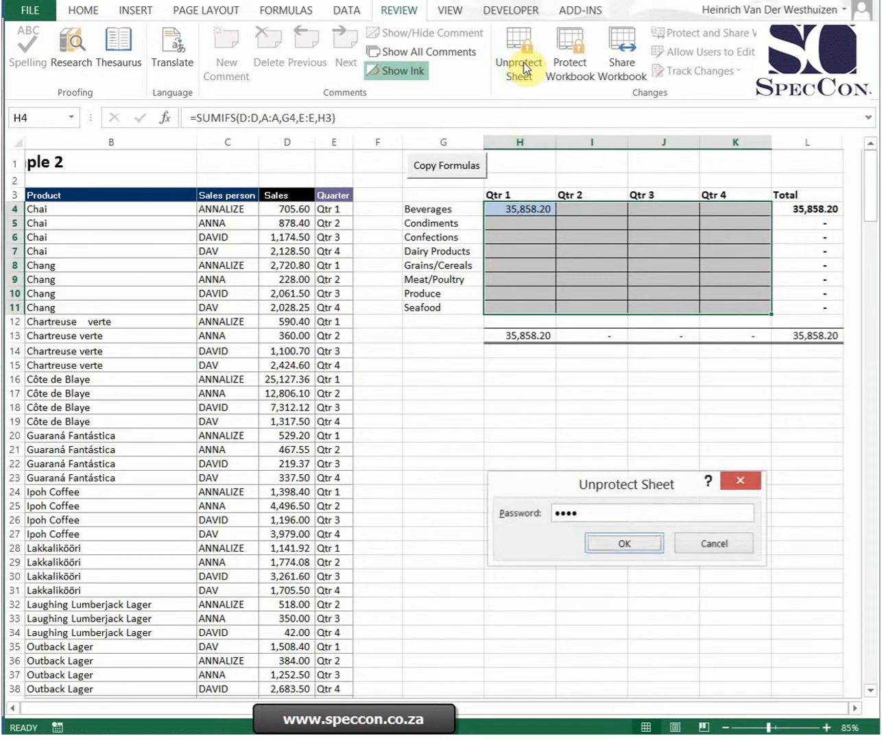
{"action": "key", "text": "Return"}
{"action": "left_click", "coordinate": [523, 206]}
{"action": "key", "text": "ctrl+c"}
{"action": "left_click_drag", "start_coordinate": [522, 207], "coordinate": [754, 312]}
{"action": "key", "text": "ctrl+v"}
{"action": "left_click", "coordinate": [711, 451]}
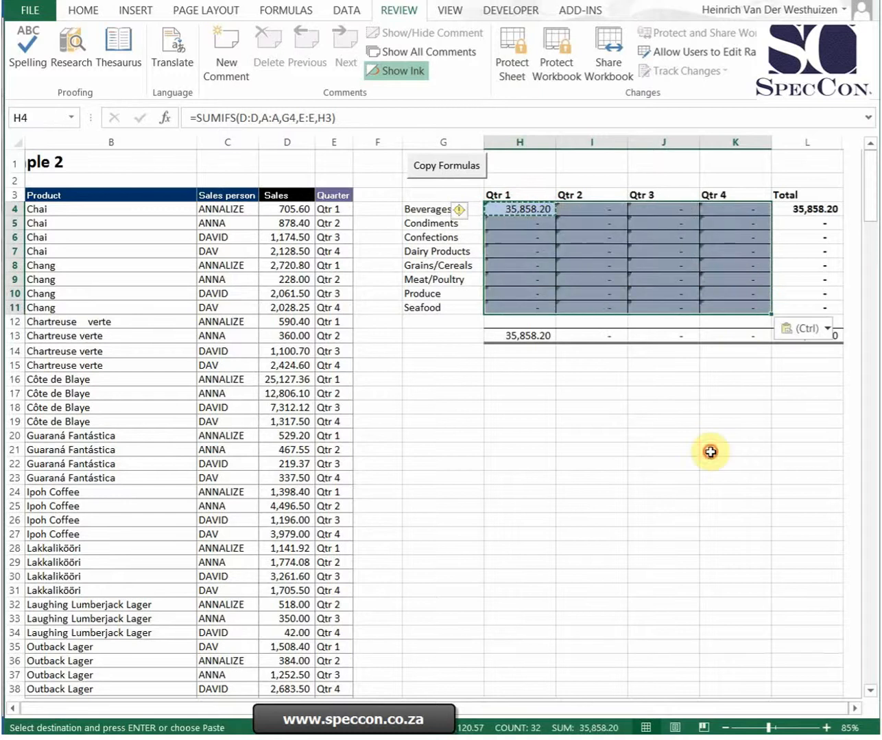
Inspect the copied SUMIFS formulas in several cells of the summary table.
{"action": "left_click", "coordinate": [564, 251]}
{"action": "left_click", "coordinate": [731, 242]}
{"action": "left_click", "coordinate": [736, 279]}
{"action": "left_click", "coordinate": [592, 280]}
{"action": "left_click", "coordinate": [736, 252]}
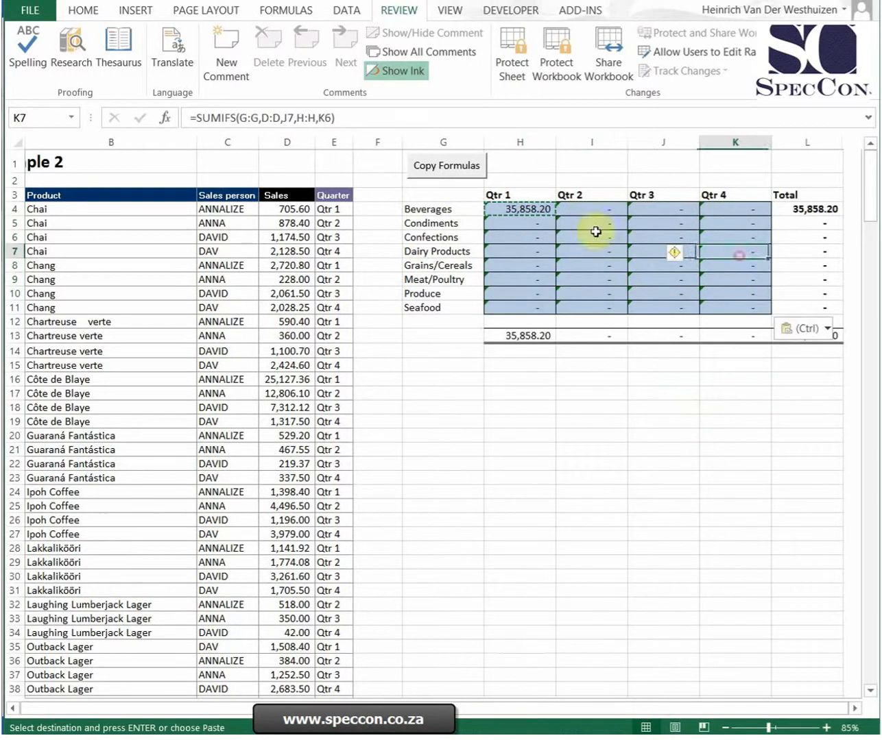
Compare the range references in the H4 and I4 formulas against the data columns, including column E, Quarter.
{"action": "left_click_drag", "start_coordinate": [708, 706], "coordinate": [617, 709]}
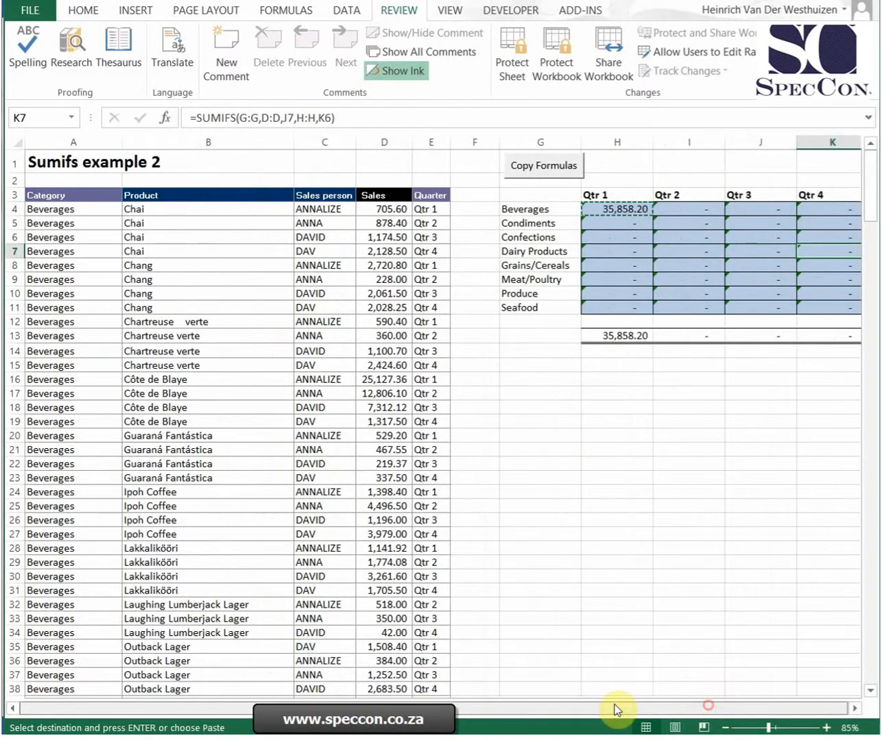
{"action": "left_click_drag", "start_coordinate": [610, 198], "coordinate": [616, 212]}
{"action": "left_click", "coordinate": [615, 211]}
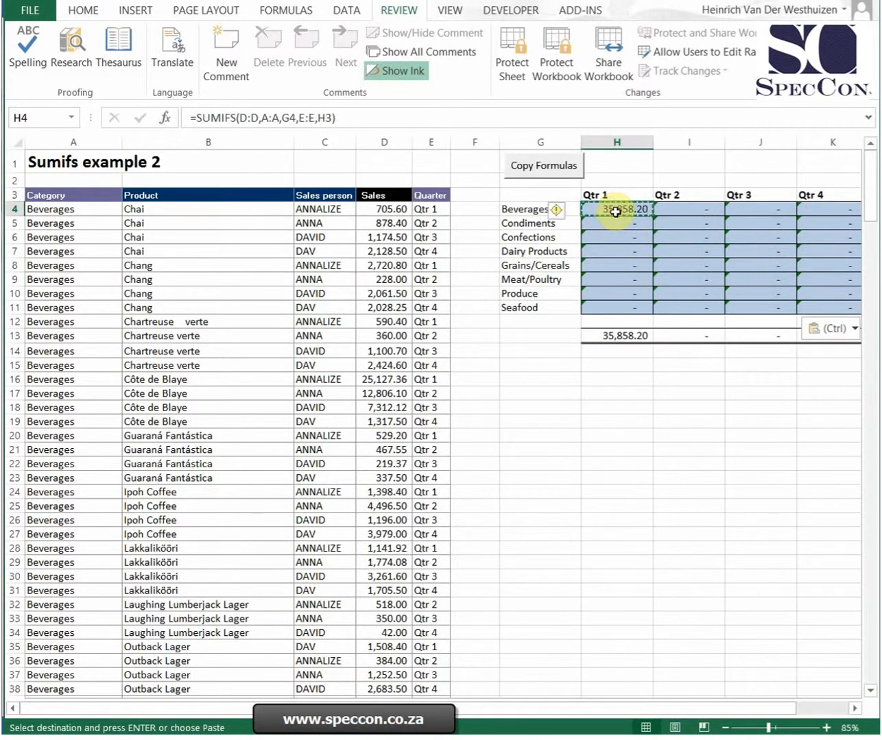
{"action": "key", "text": "Right"}
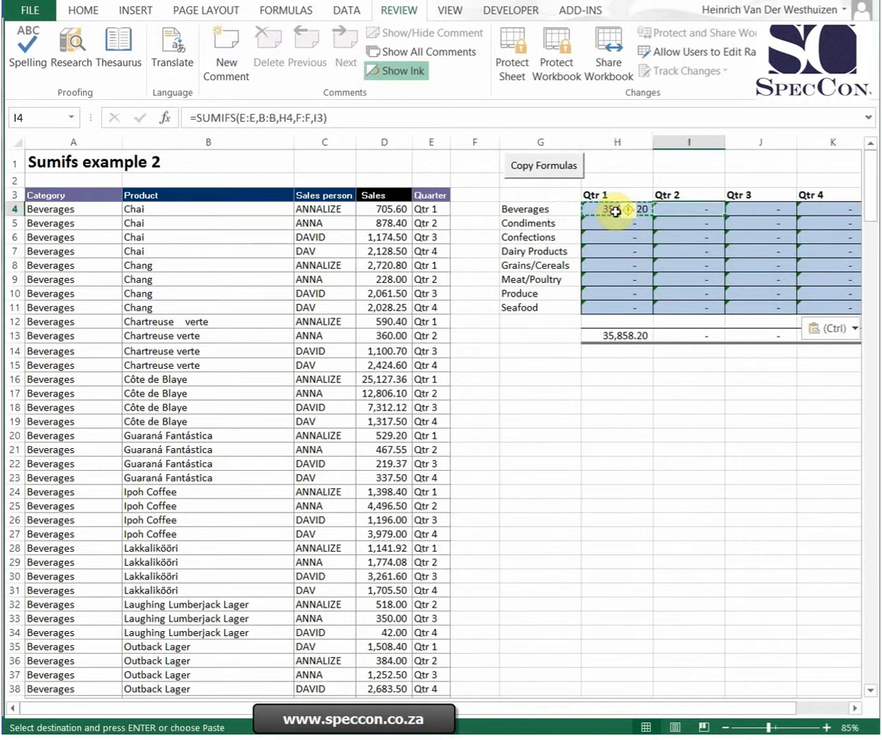
{"action": "left_click", "coordinate": [283, 118]}
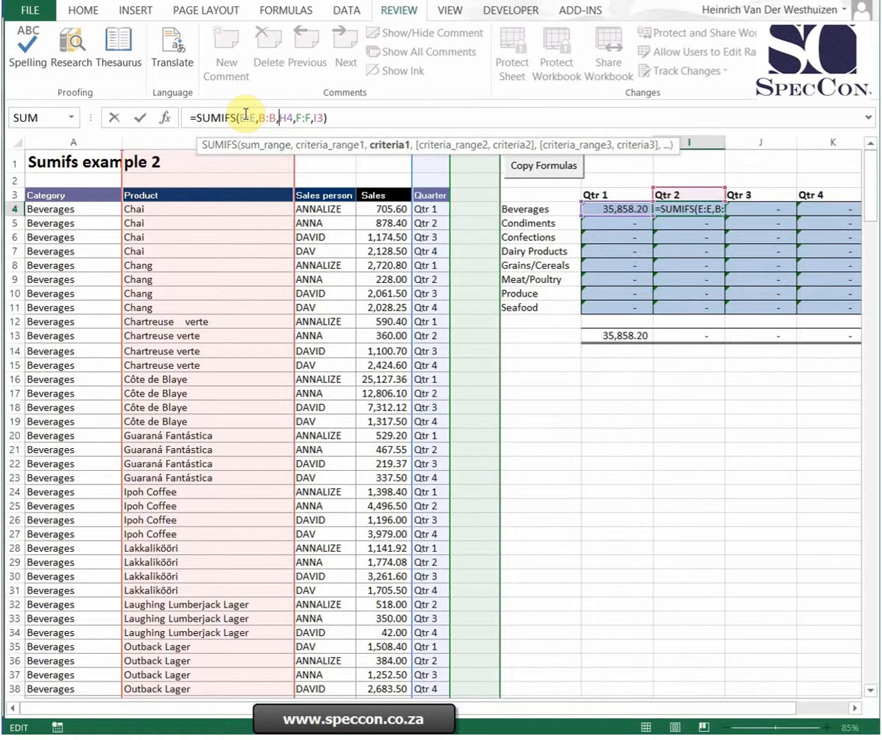
{"action": "key", "text": "Return"}
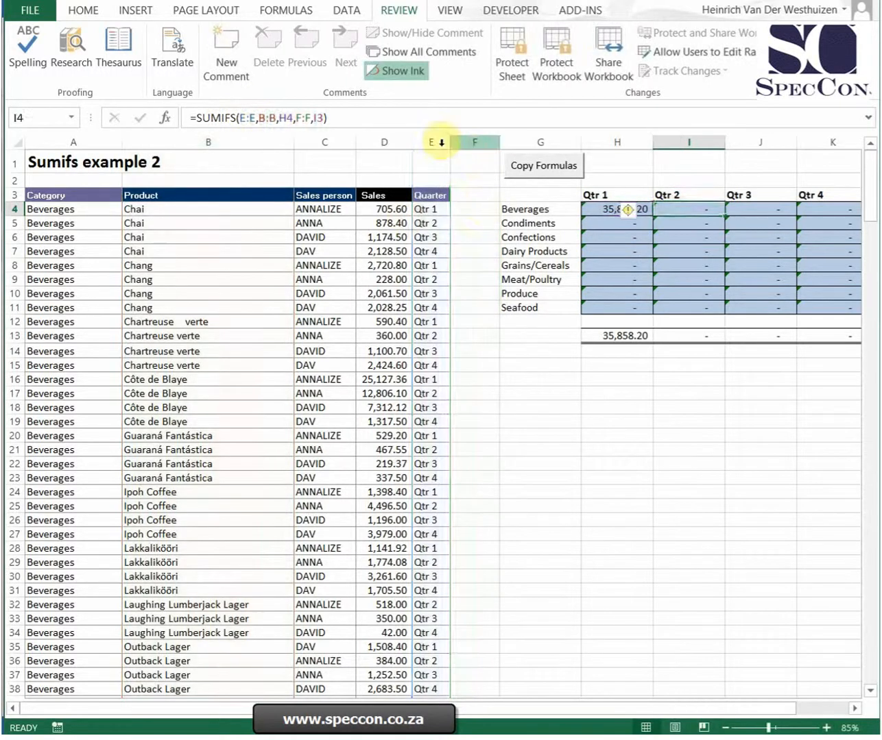
{"action": "left_click", "coordinate": [434, 141]}
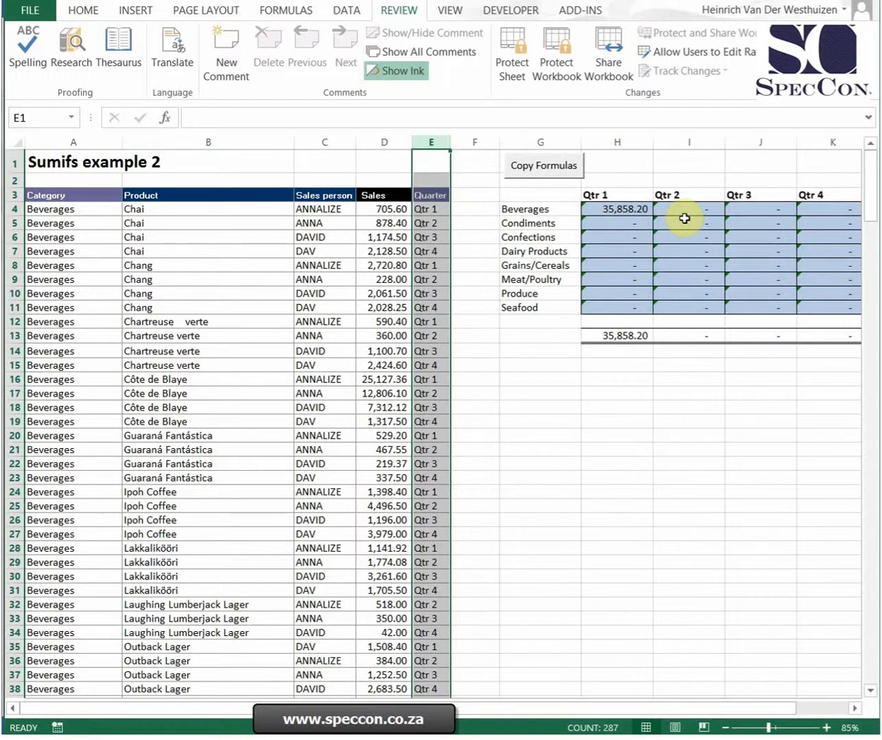
Make the three ranges in the H4 formula absolute: $D:$D, $A:$A and $E:$E.
{"action": "left_click", "coordinate": [625, 209]}
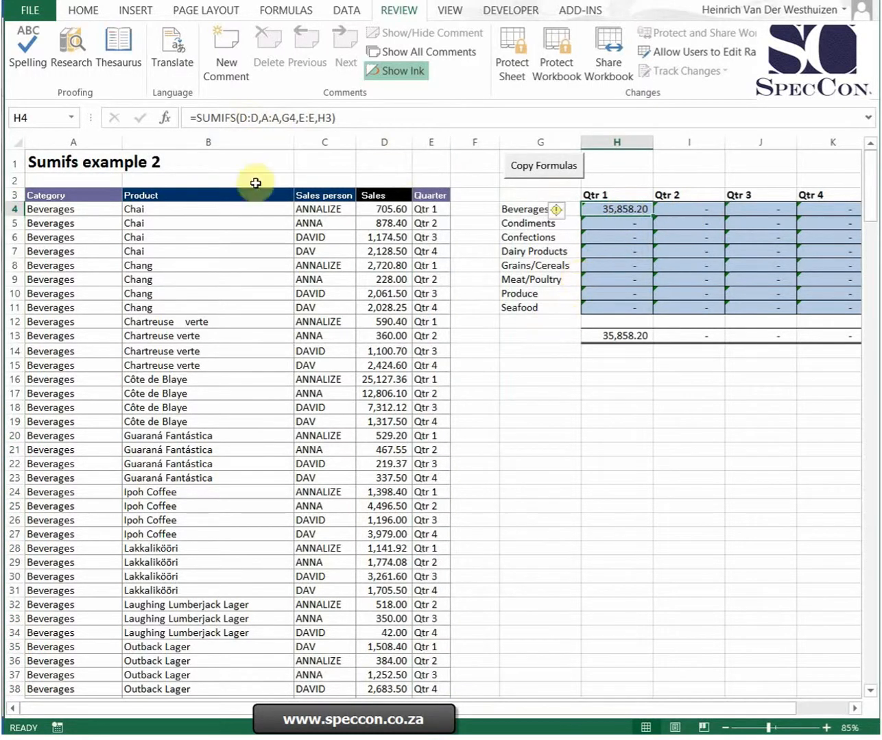
{"action": "left_click", "coordinate": [248, 116]}
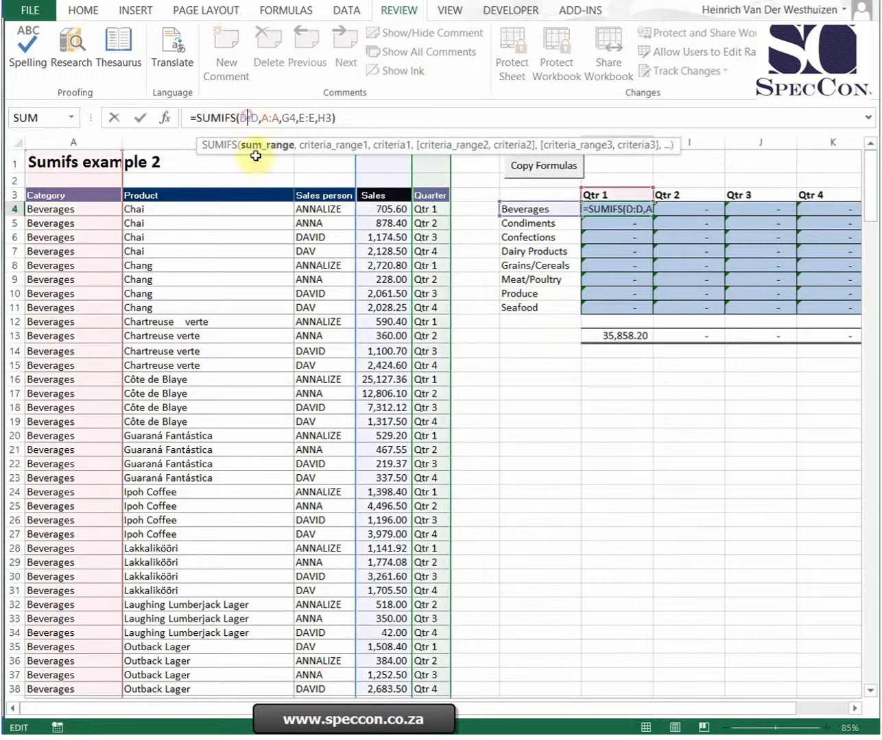
{"action": "key", "text": "F4"}
{"action": "left_click", "coordinate": [317, 118]}
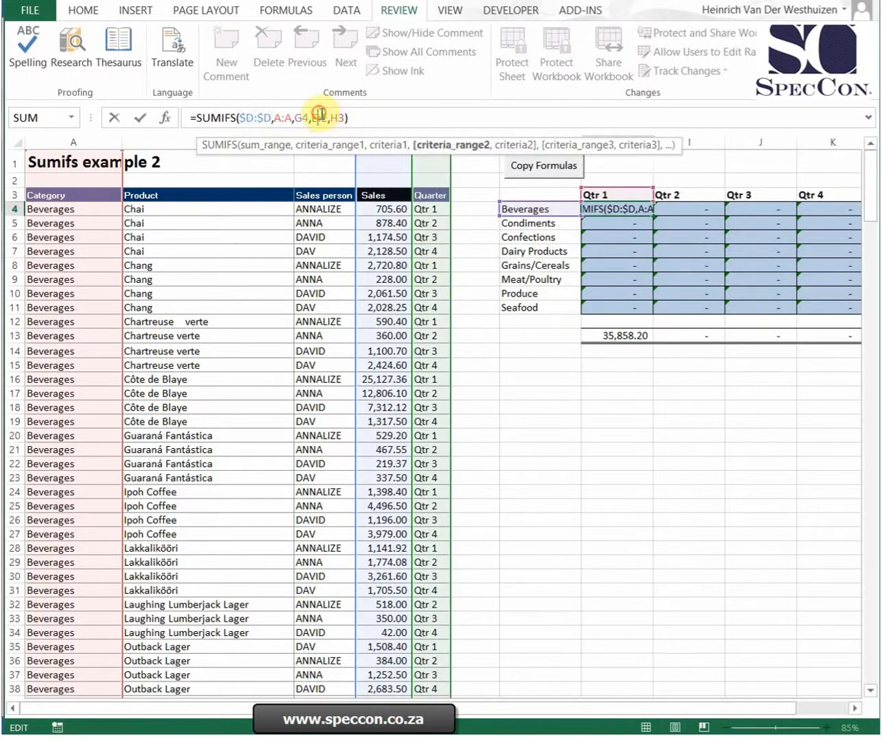
{"action": "key", "text": "F4"}
{"action": "left_click", "coordinate": [324, 145]}
{"action": "key", "text": "F4"}
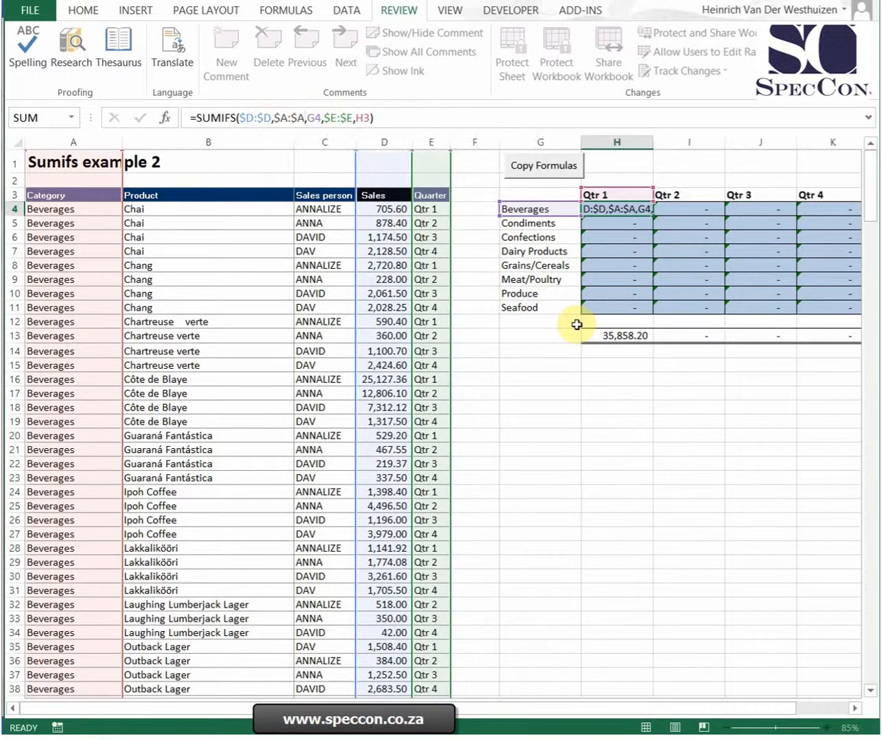
{"action": "key", "text": "Return"}
{"action": "key", "text": "Up"}
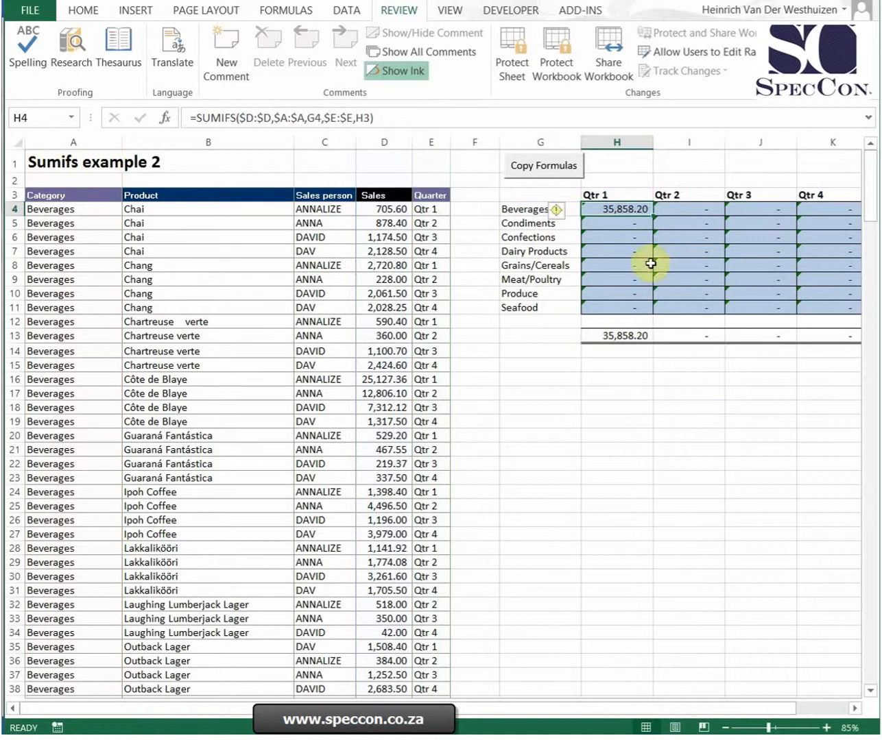
Fill the H4 formula across the Beverages row to Qtr 4 and review I4's SUMIFS function arguments.
{"action": "left_click_drag", "start_coordinate": [654, 218], "coordinate": [742, 222]}
{"action": "left_click", "coordinate": [602, 216]}
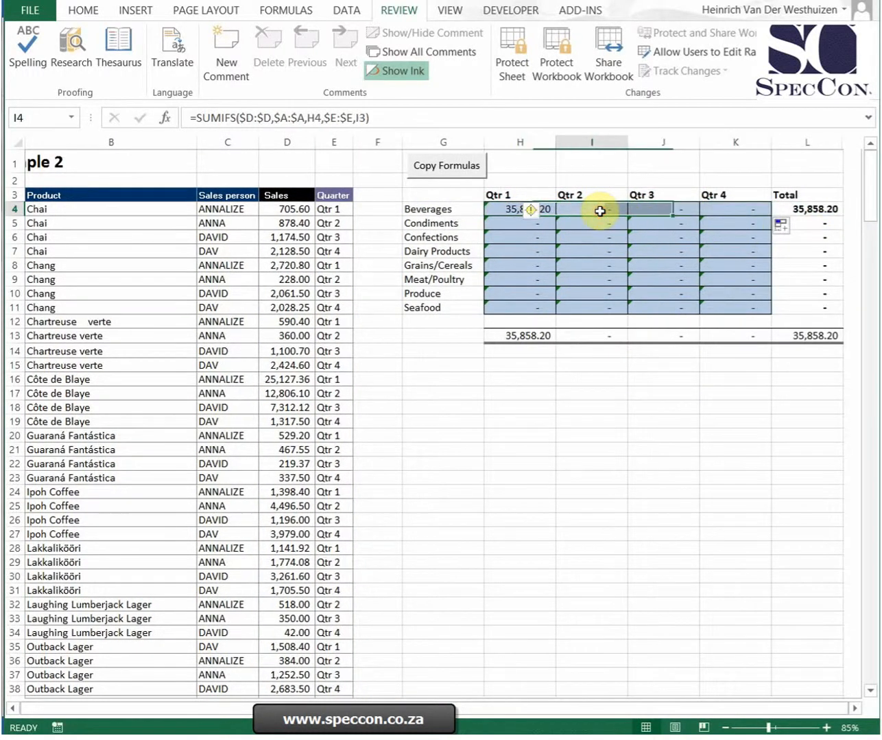
{"action": "double_click", "coordinate": [591, 212]}
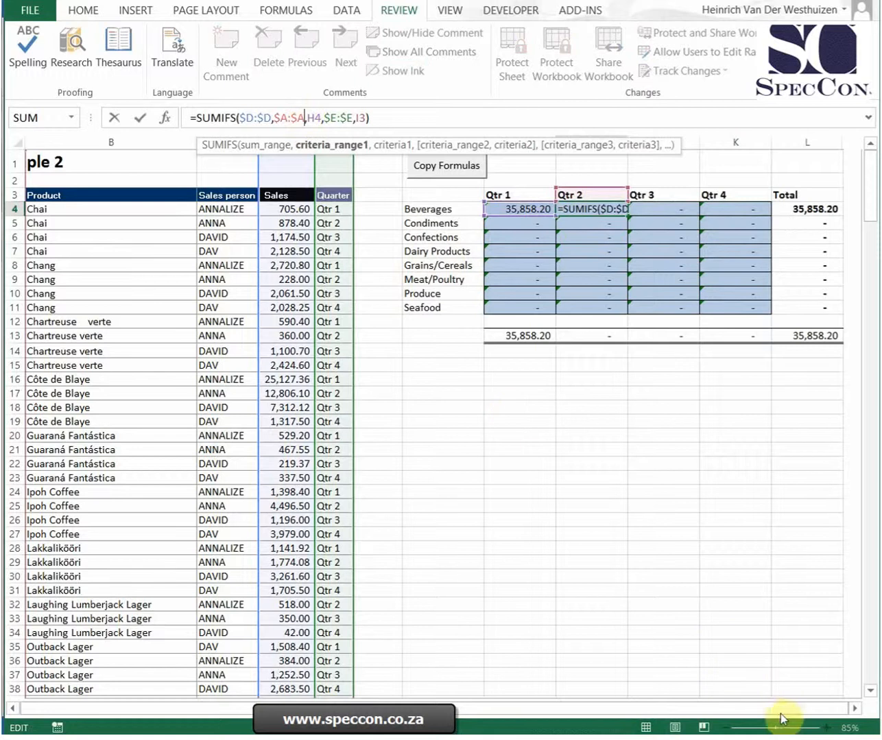
{"action": "left_click_drag", "start_coordinate": [787, 709], "coordinate": [687, 709]}
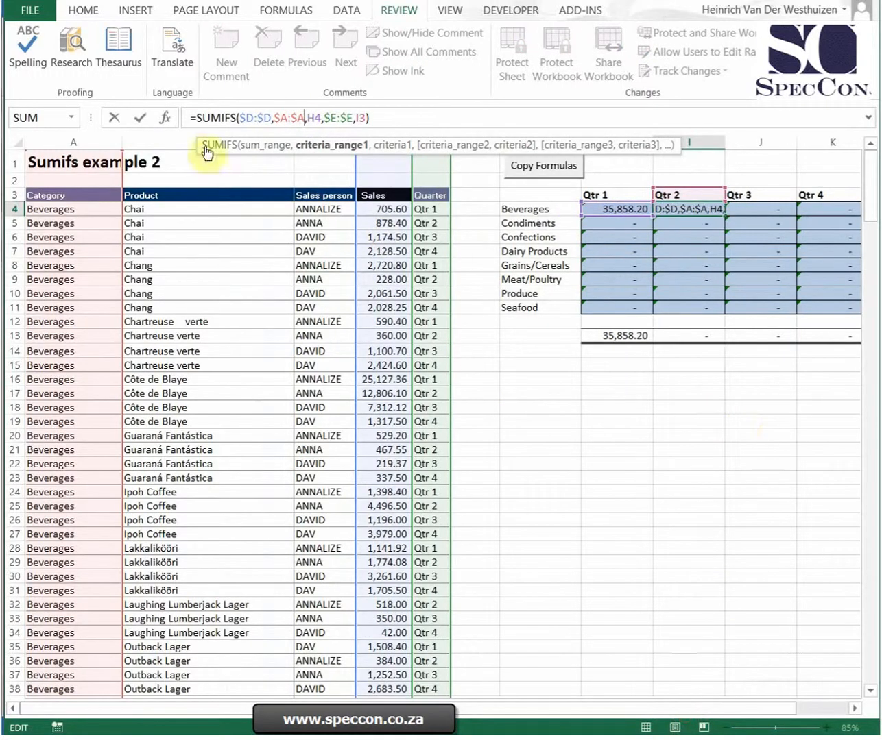
{"action": "left_click", "coordinate": [164, 118]}
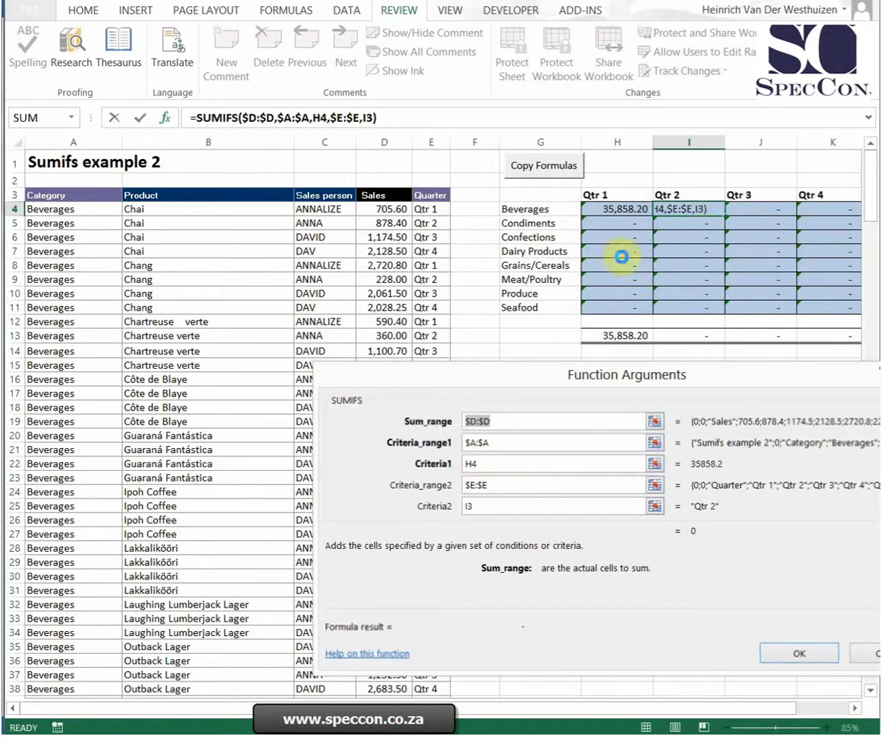
{"action": "key", "text": "Return"}
Fix the column of the category criterion in the H4 formula so it reads $G4.
{"action": "left_click", "coordinate": [620, 209]}
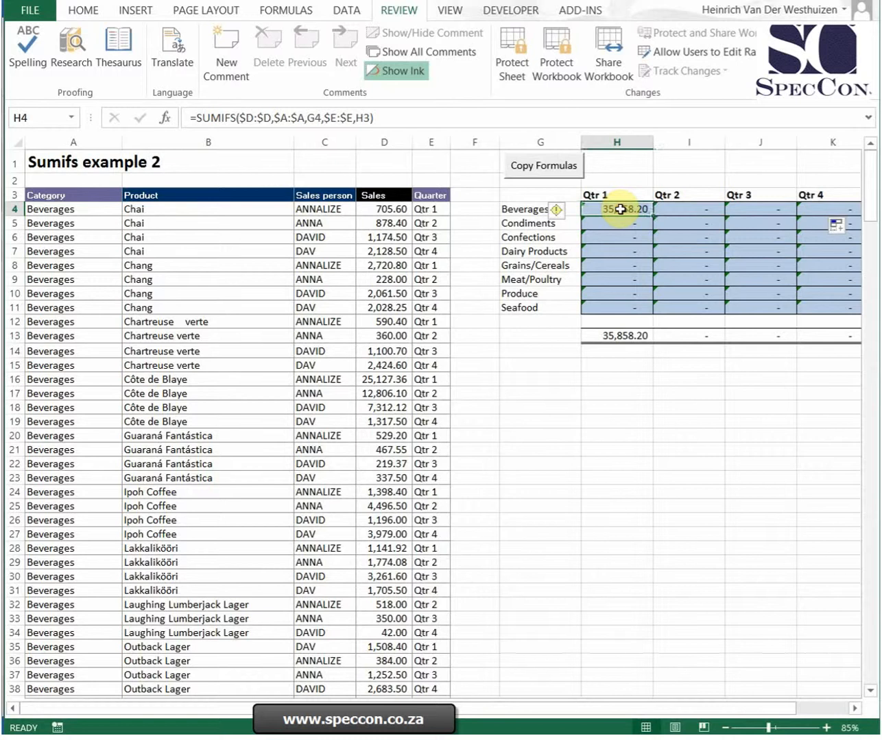
{"action": "left_click", "coordinate": [312, 118]}
{"action": "type", "text": "$"}
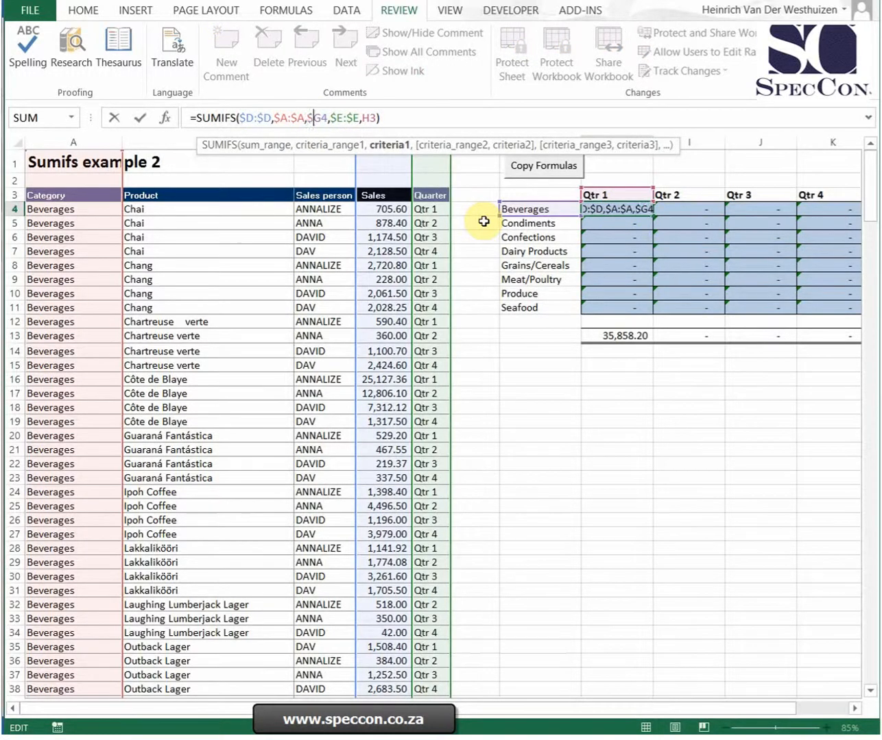
{"action": "key", "text": "ctrl+Return"}
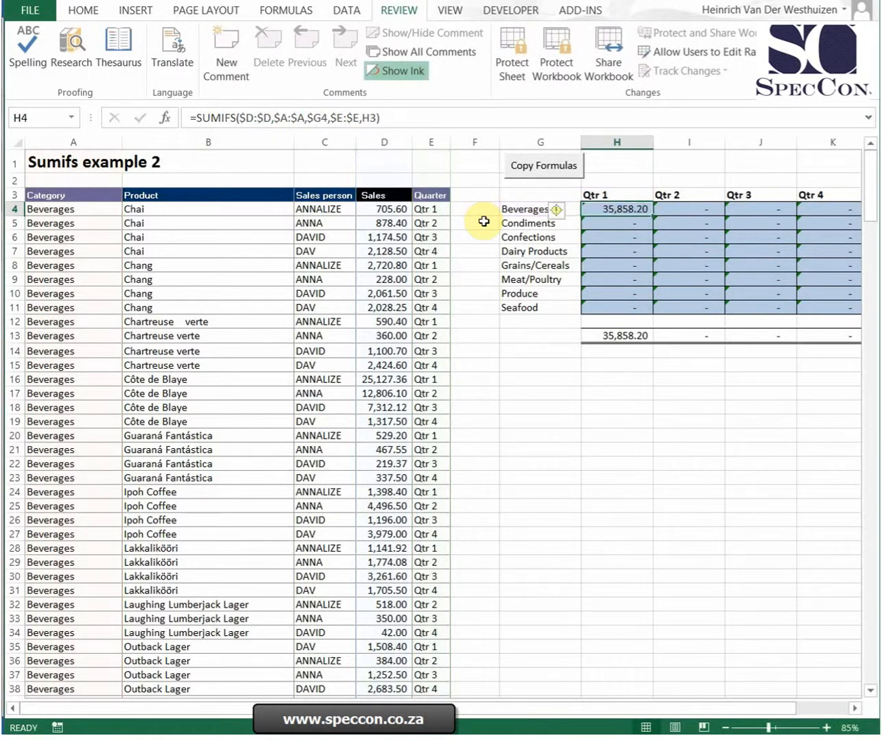
Paste the revised H4 formula over H4:K11 and check the references in the H5 formula.
{"action": "key", "text": "ctrl+c"}
{"action": "left_click_drag", "start_coordinate": [638, 211], "coordinate": [817, 305]}
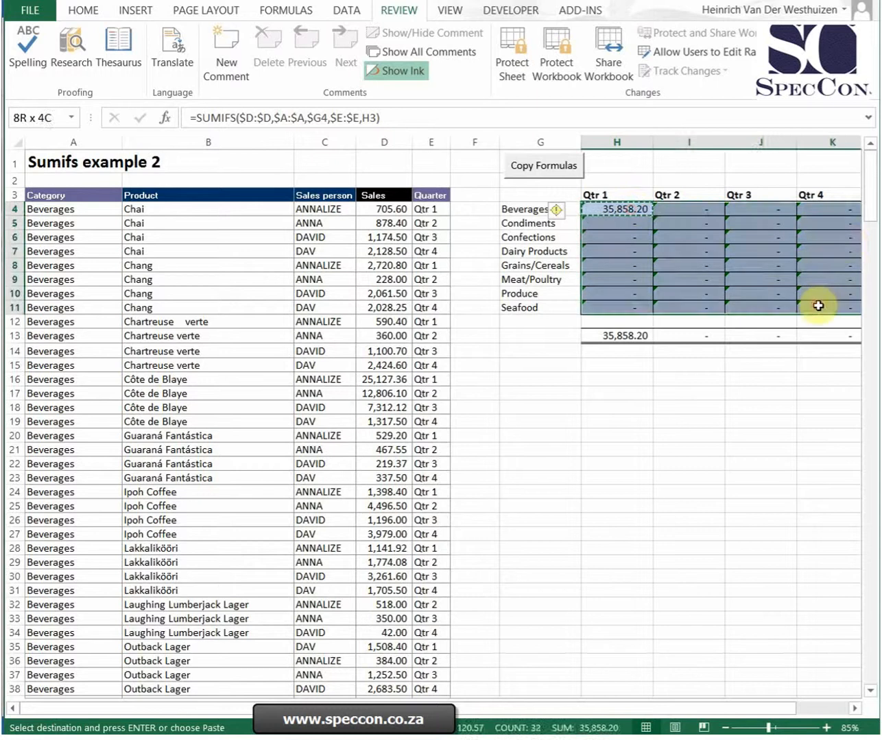
{"action": "key", "text": "ctrl+v"}
{"action": "key", "text": "Tab"}
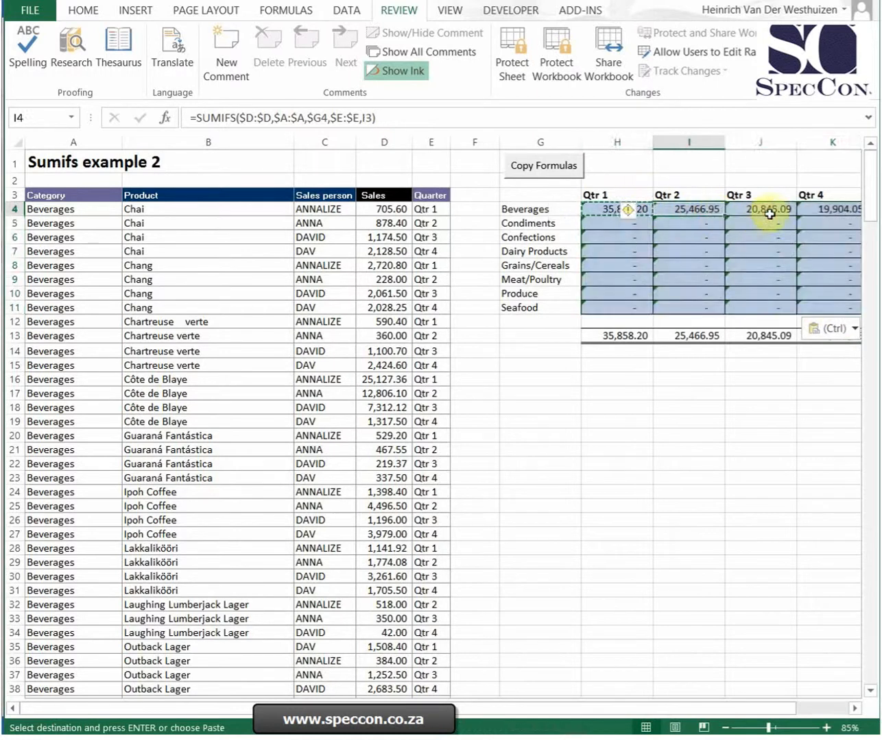
{"action": "key", "text": "Tab"}
{"action": "key", "text": "Tab"}
{"action": "key", "text": "Tab"}
{"action": "left_click", "coordinate": [350, 116]}
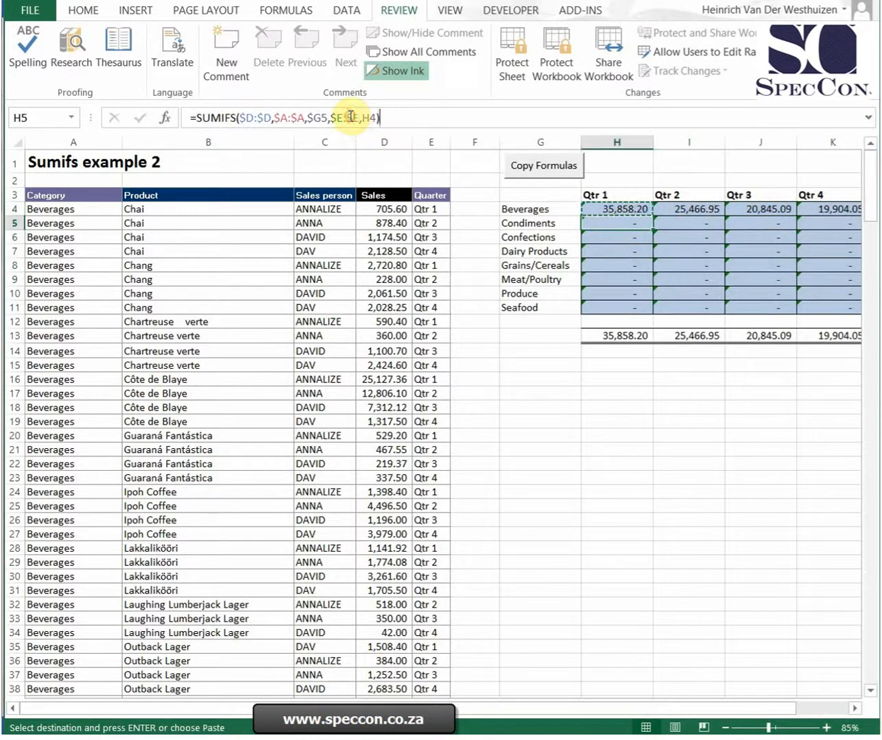
{"action": "key", "text": "Escape"}
Fix the row of the quarter criterion in the H4 formula so it reads H$3.
{"action": "left_click", "coordinate": [620, 202]}
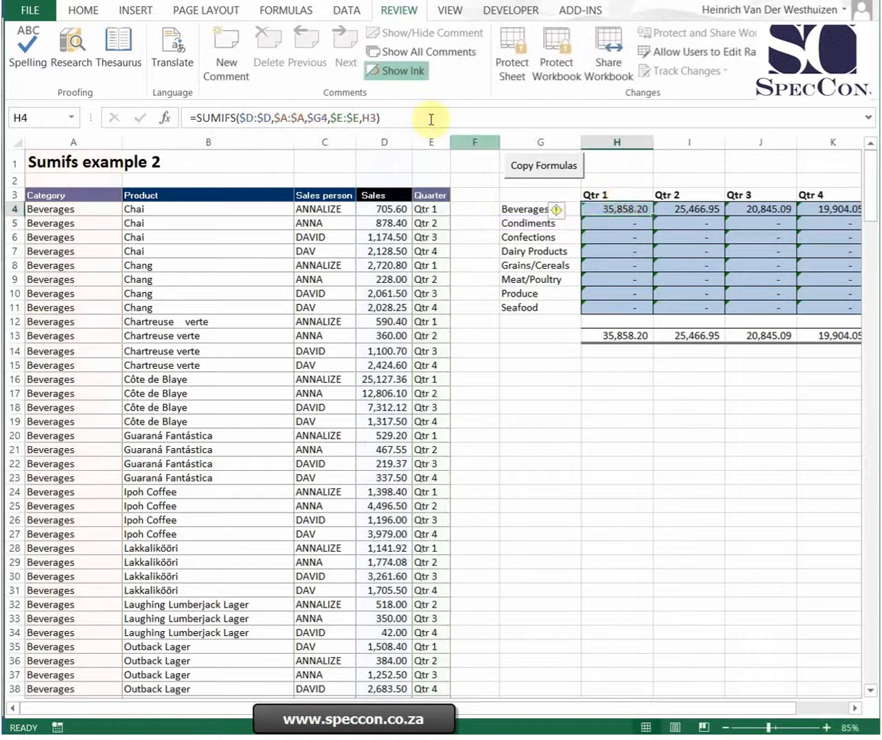
{"action": "left_click", "coordinate": [371, 117]}
{"action": "key", "text": "Return"}
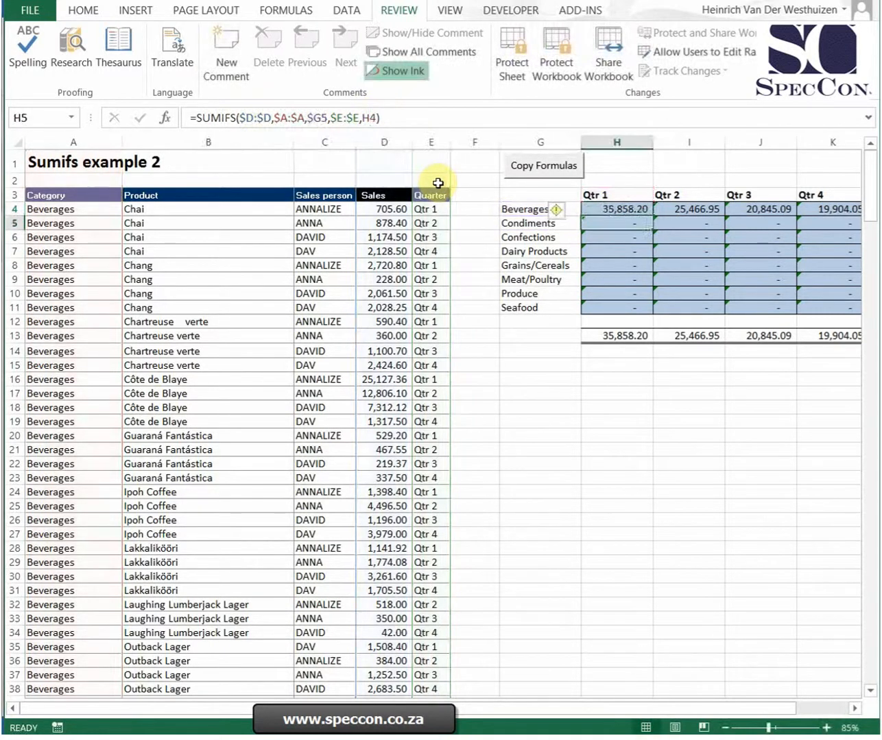
{"action": "key", "text": "Up"}
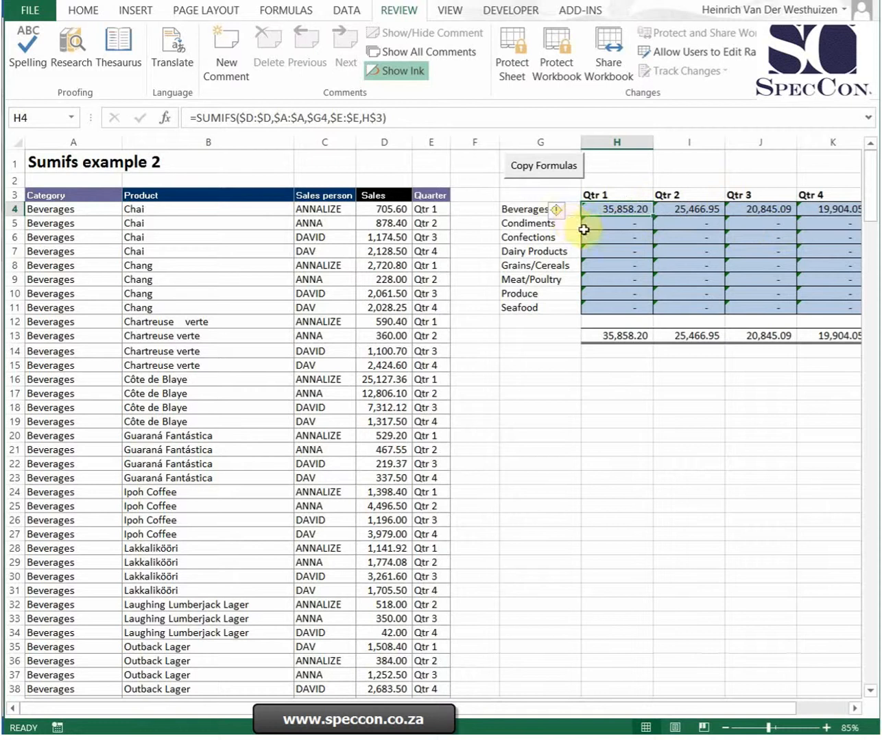
Copy the corrected H4 formula across the whole summary table with Copy Formulas and close the message.
{"action": "left_click", "coordinate": [531, 134]}
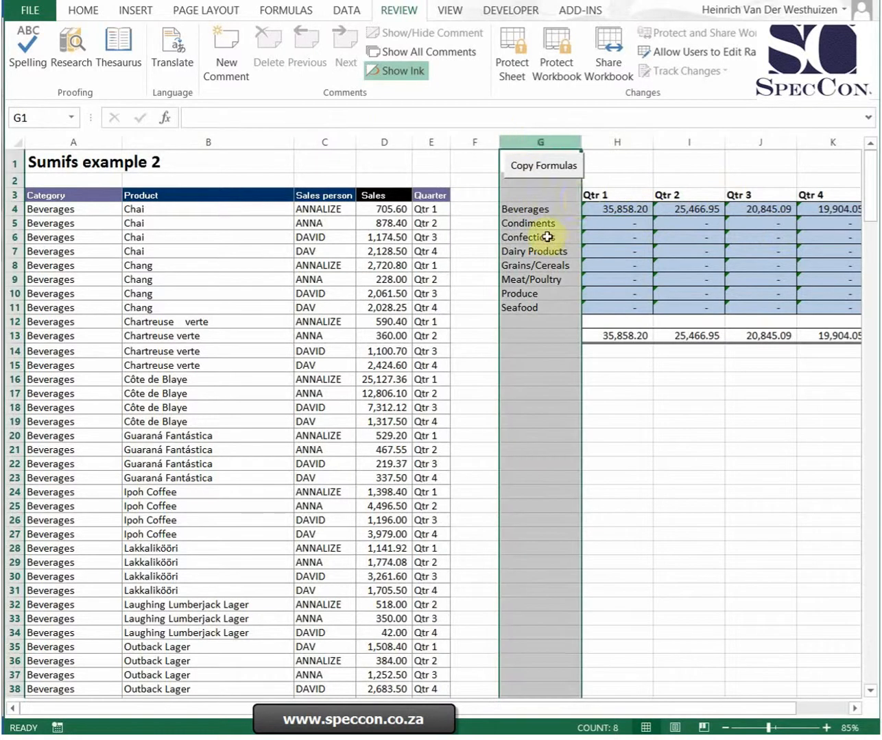
{"action": "left_click", "coordinate": [614, 218]}
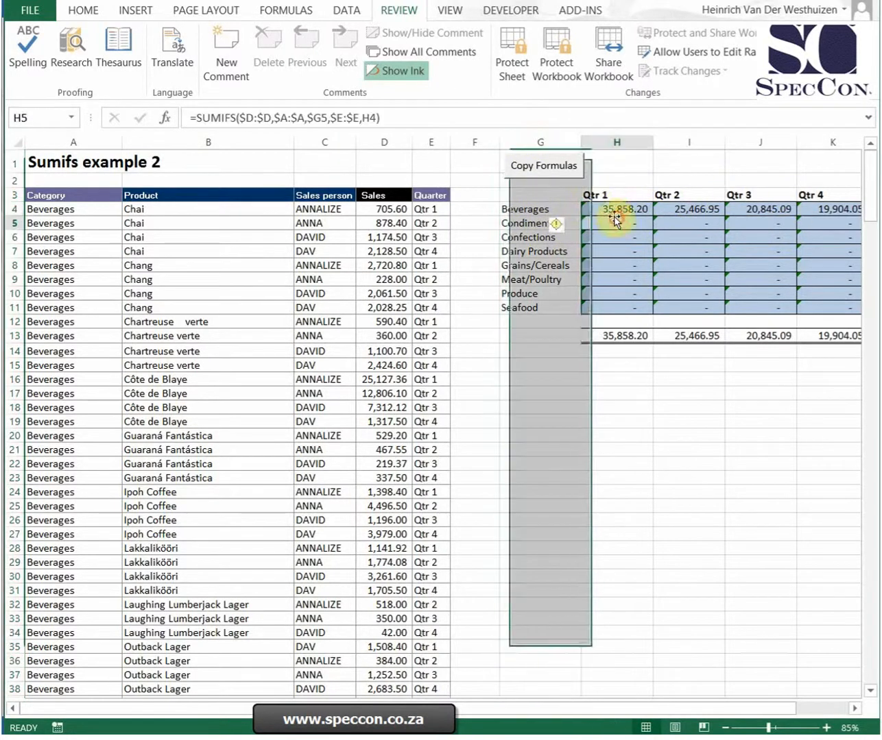
{"action": "left_click", "coordinate": [613, 206]}
{"action": "left_click", "coordinate": [578, 179]}
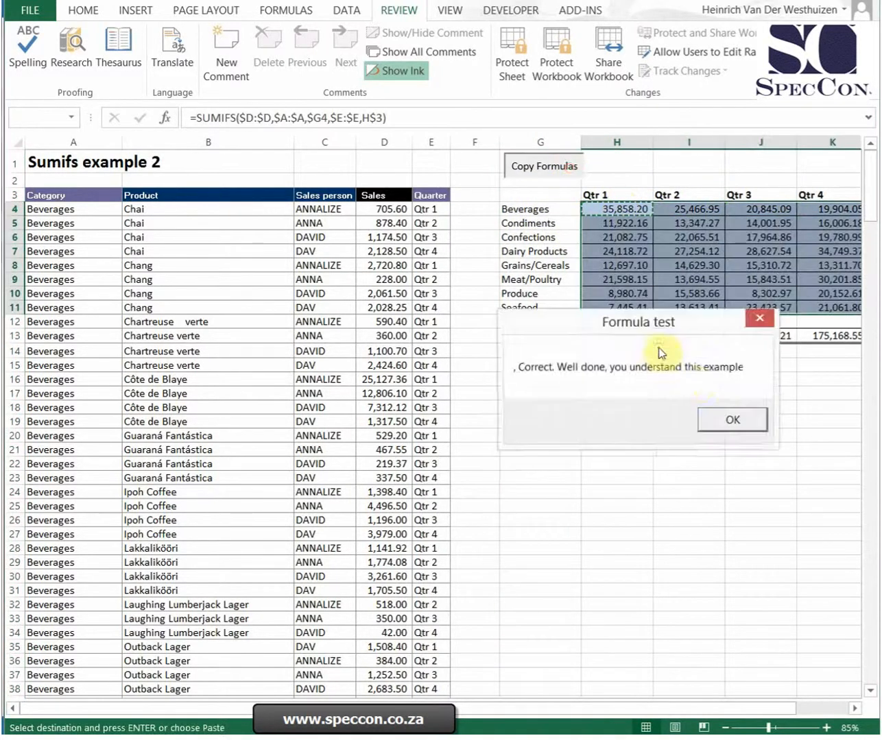
{"action": "left_click", "coordinate": [728, 418]}
Examine the completed sales summary, its category and quarter totals, and the formulas in H6, K7 and L14.
{"action": "left_click_drag", "start_coordinate": [700, 708], "coordinate": [774, 710]}
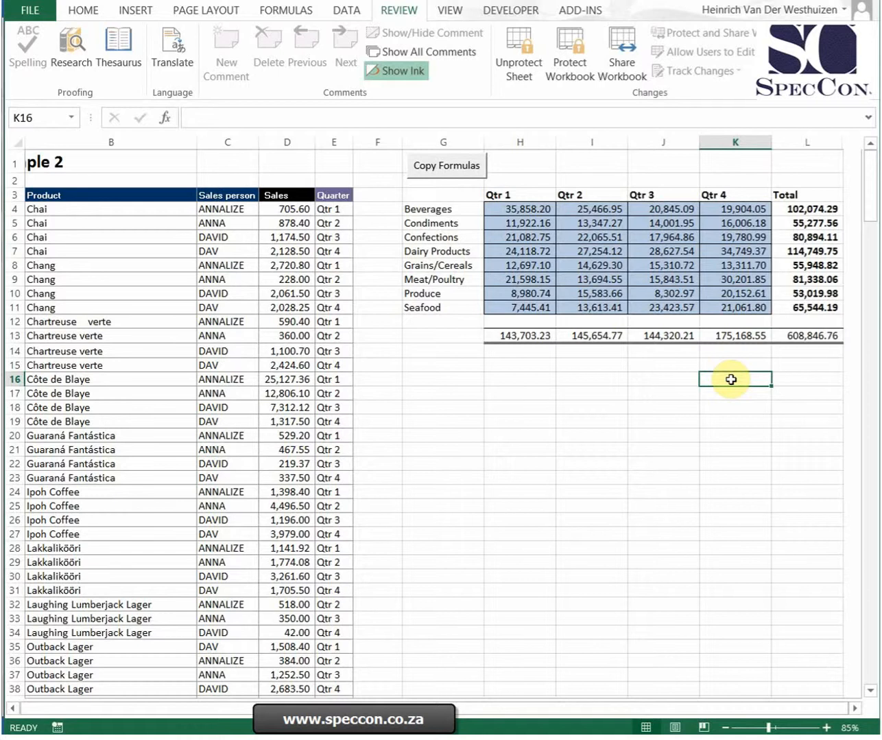
{"action": "left_click_drag", "start_coordinate": [745, 705], "coordinate": [581, 699]}
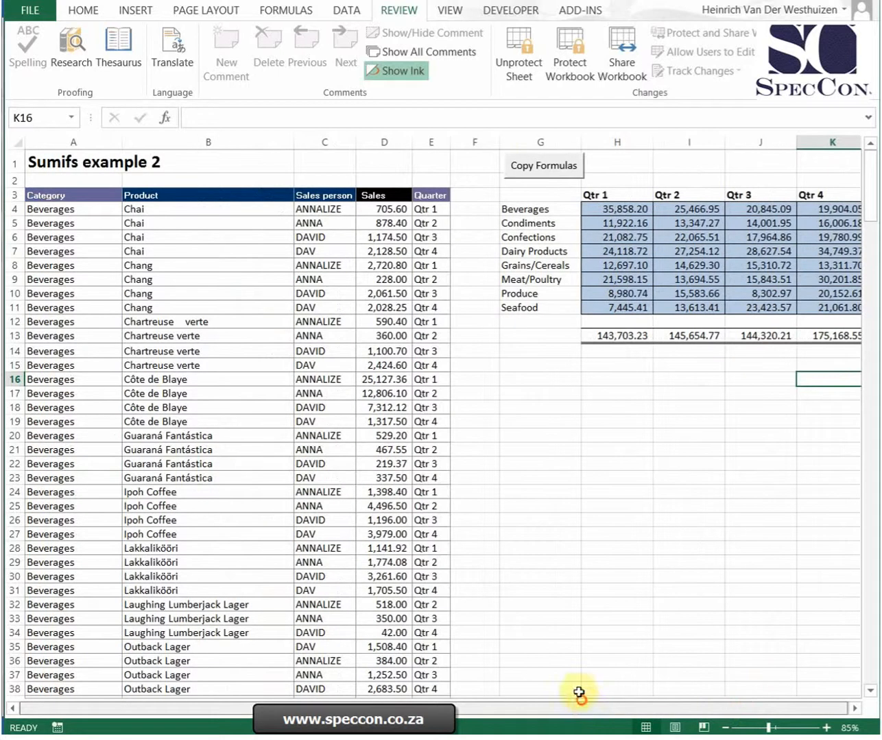
{"action": "left_click", "coordinate": [471, 220]}
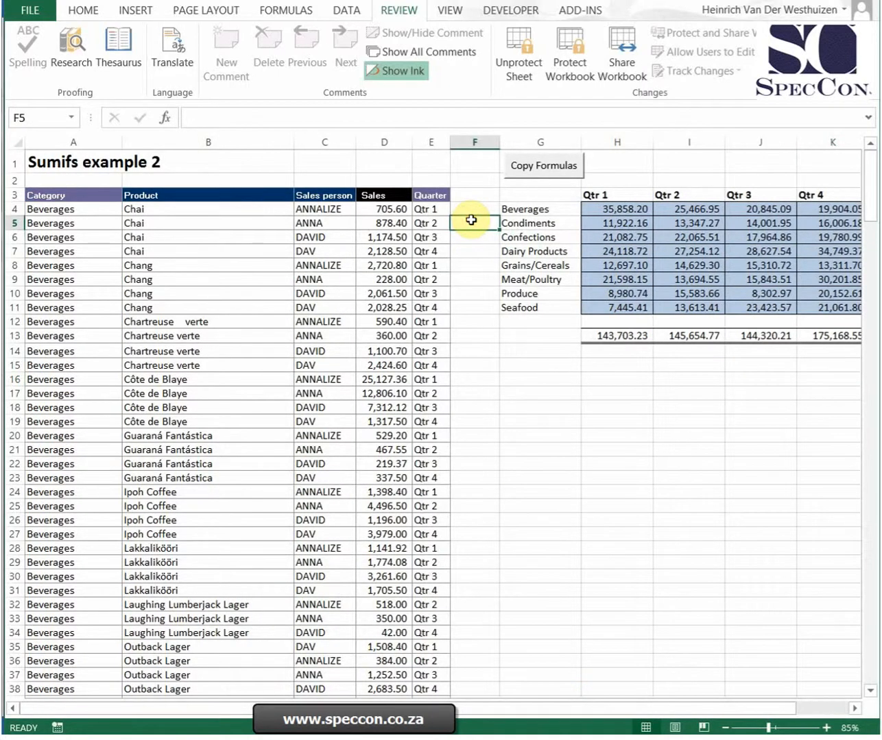
{"action": "left_click", "coordinate": [760, 450]}
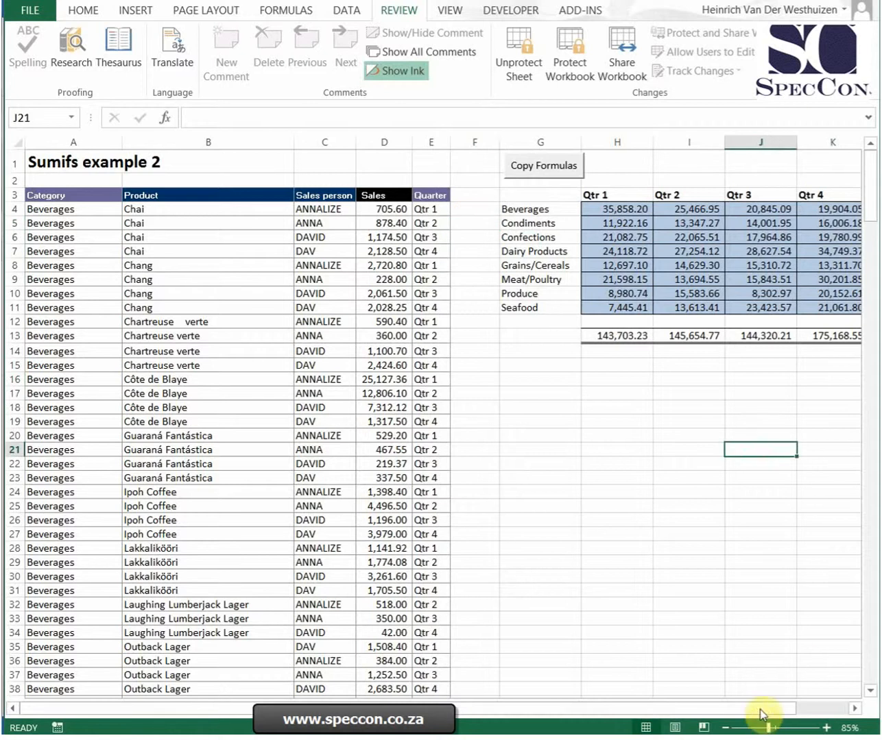
{"action": "left_click_drag", "start_coordinate": [768, 708], "coordinate": [846, 709]}
{"action": "left_click", "coordinate": [591, 434]}
{"action": "left_click", "coordinate": [541, 235]}
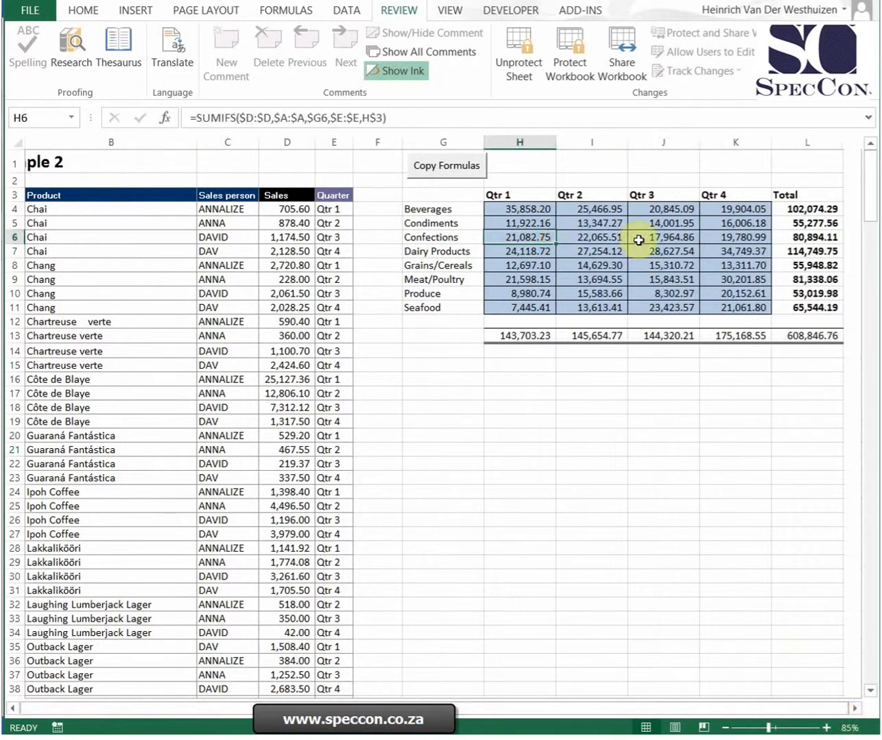
{"action": "left_click", "coordinate": [743, 249]}
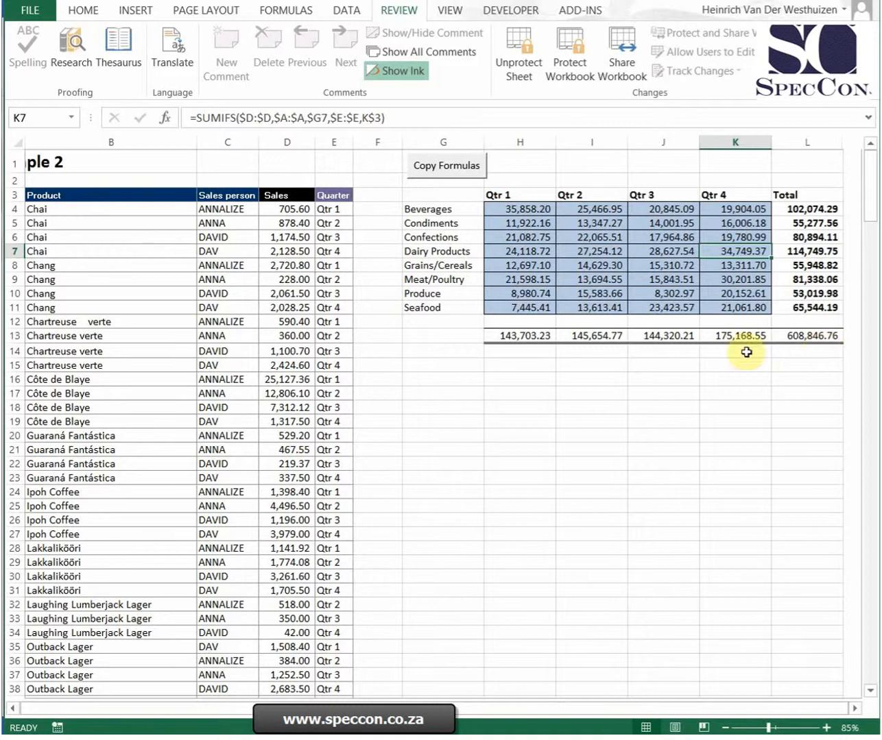
{"action": "left_click", "coordinate": [794, 353]}
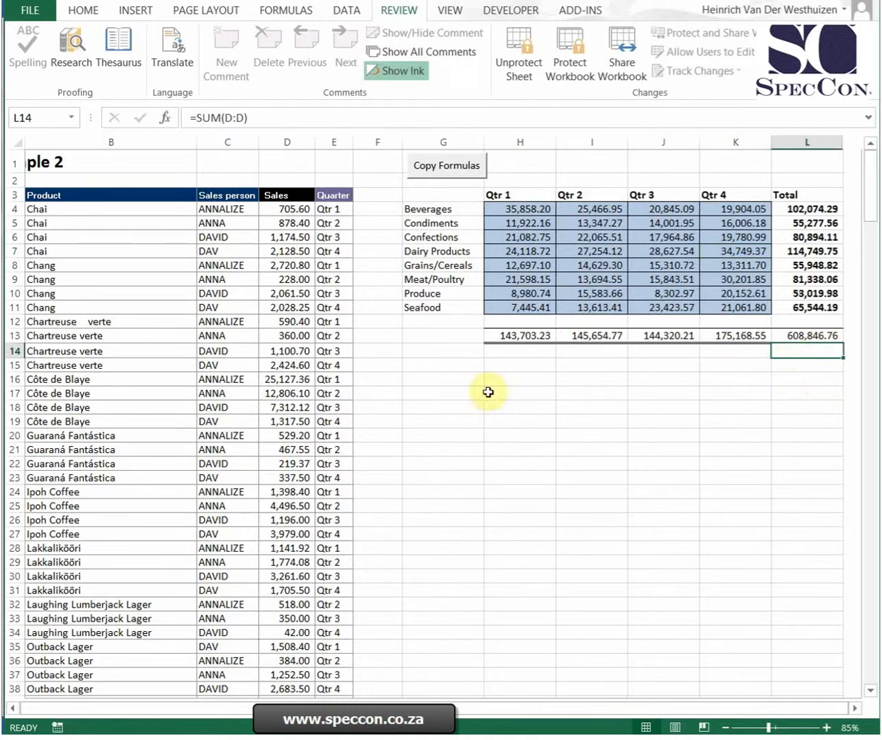